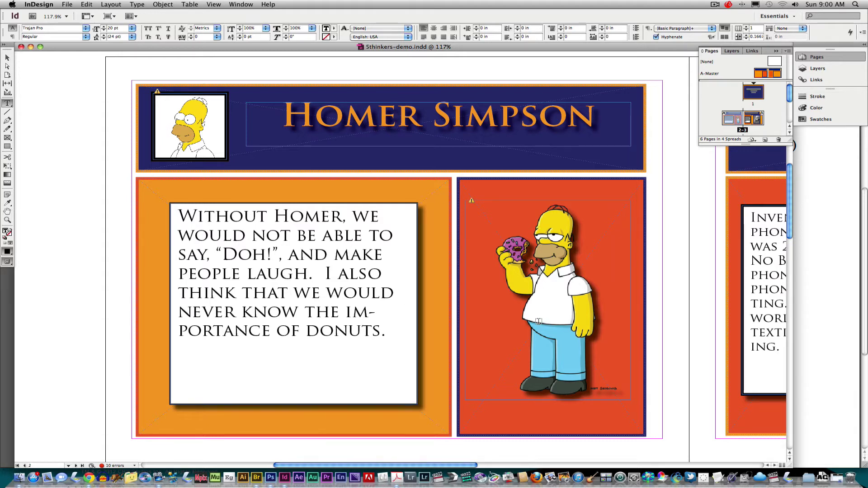
Browse the Alexander Graham Bell, Noble 6, Albert Einstein and Apollo 13 crew pages.
double_click(758, 117)
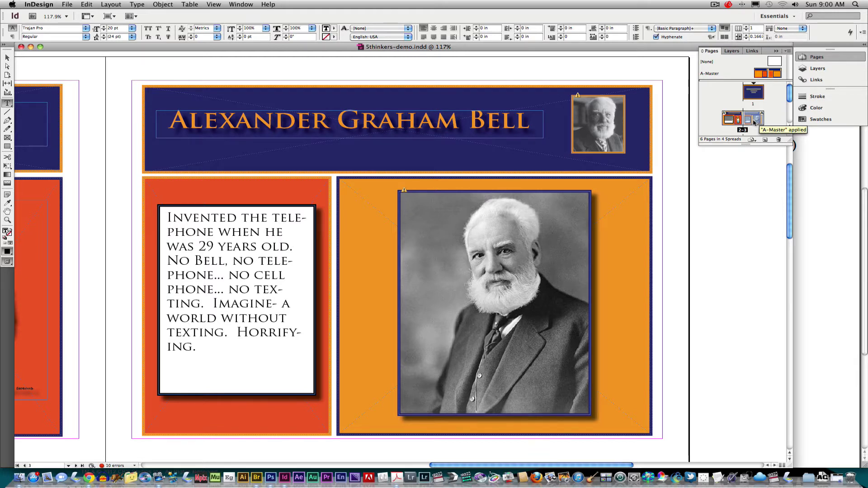
scroll(742, 119, "down", 3)
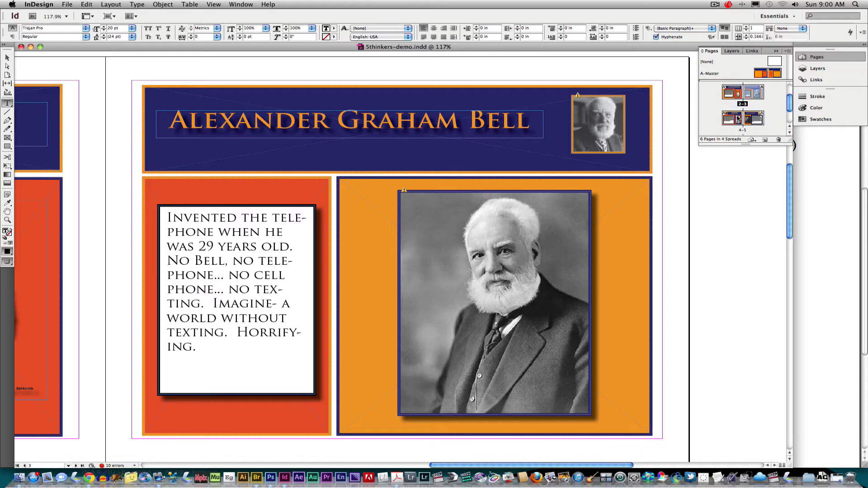
double_click(730, 120)
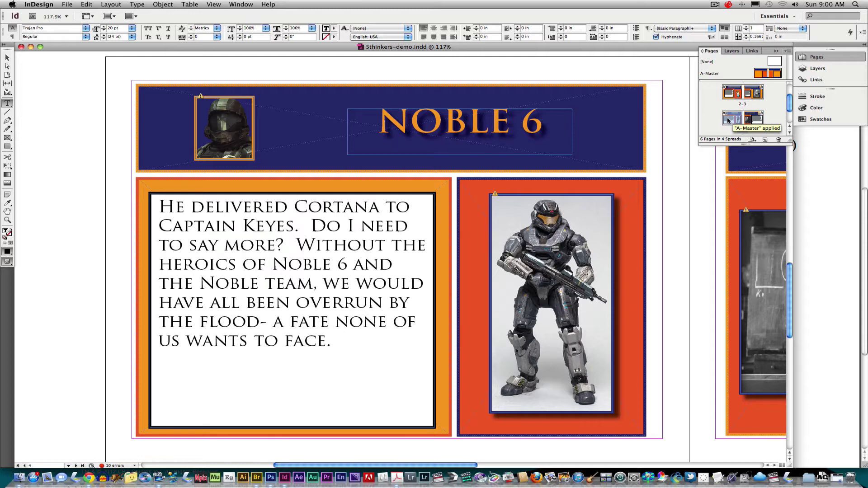
double_click(760, 119)
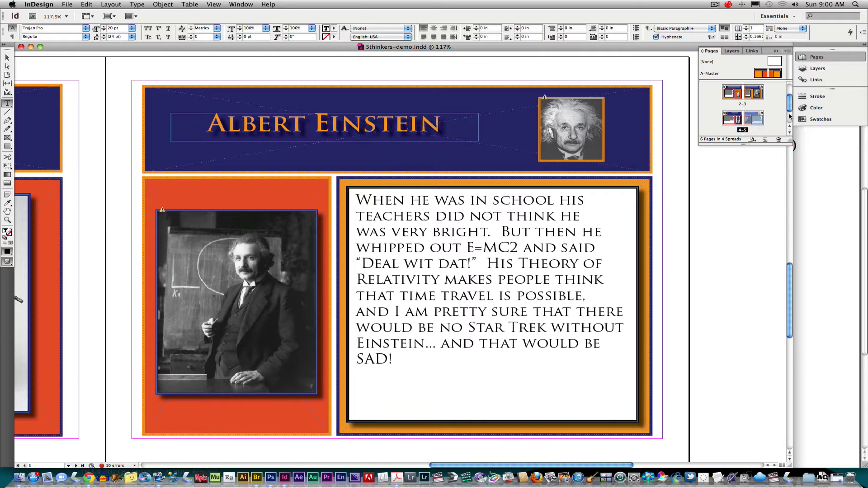
left_click_drag(791, 107, 791, 114)
double_click(737, 119)
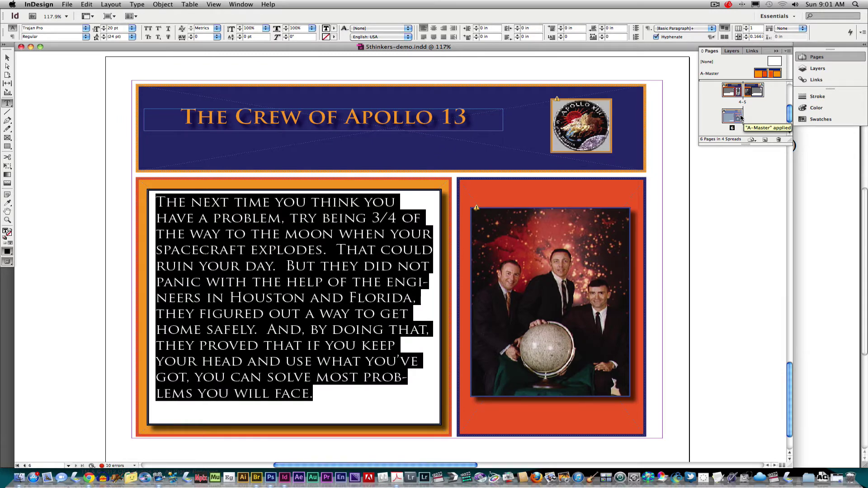
Clear the Apollo page text selection and return to the Great Thinkers of our Time title page.
left_click(322, 222)
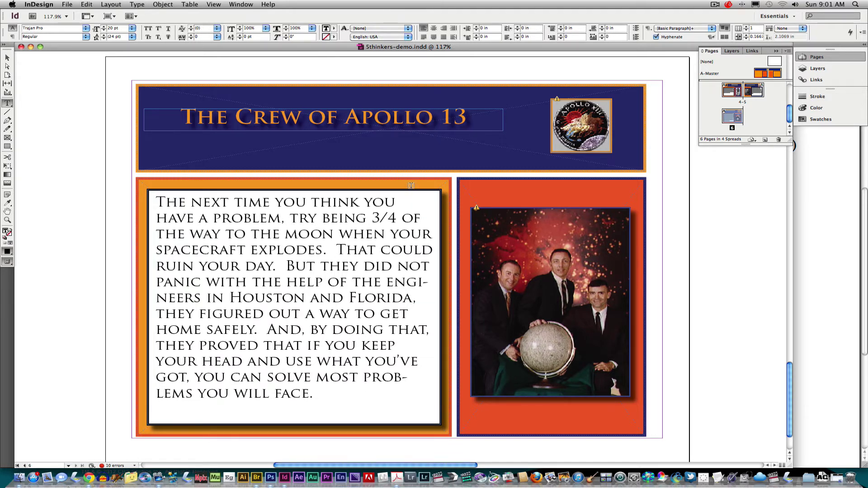
left_click_drag(789, 116, 792, 86)
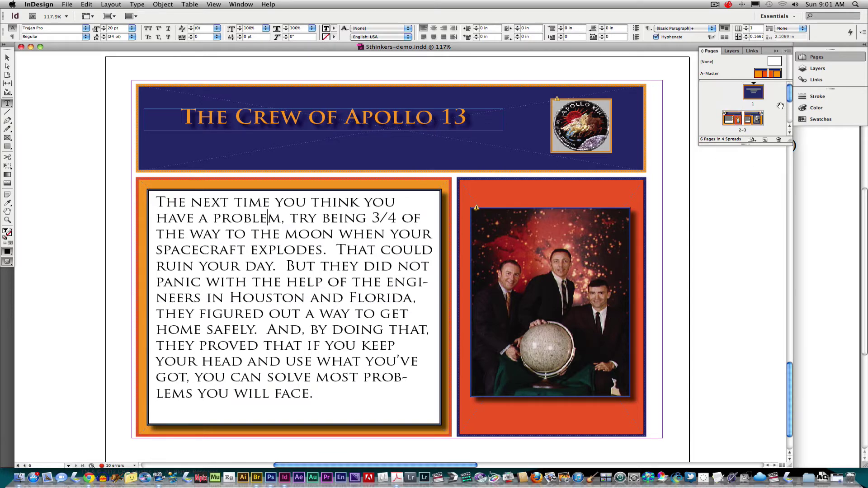
double_click(756, 97)
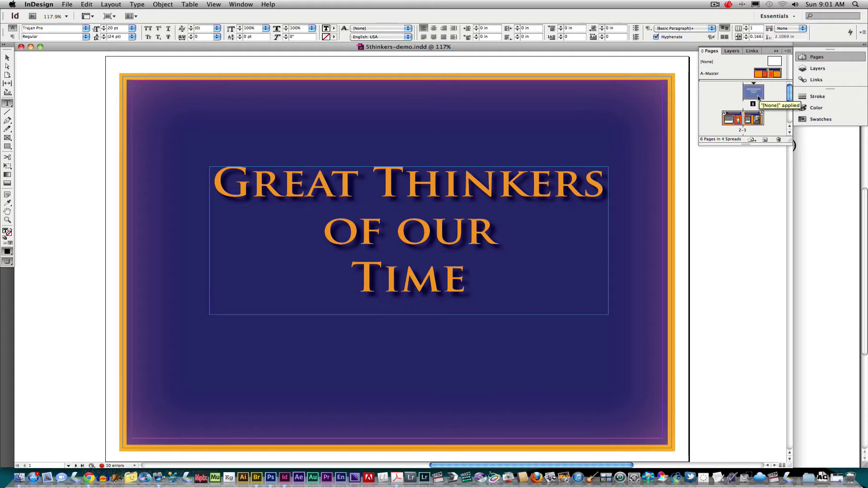
left_click(39, 5)
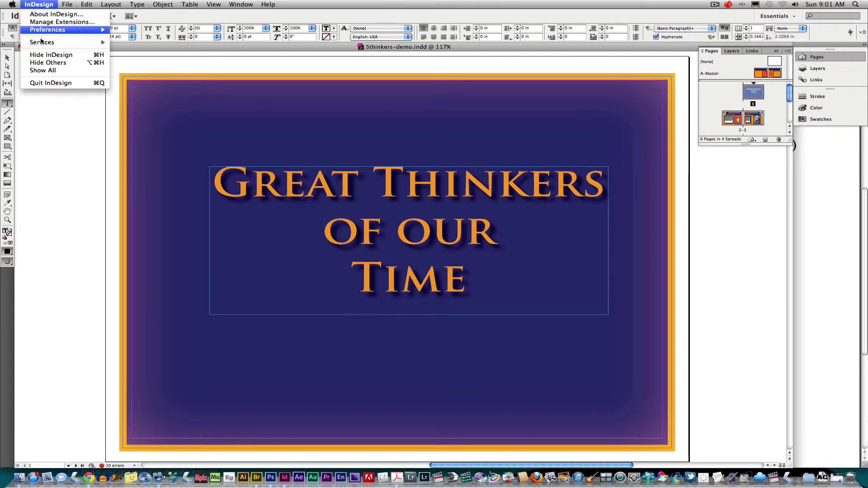
Hide InDesign, glance at the assignment notes PDF in Acrobat, then hide Acrobat.
left_click(50, 48)
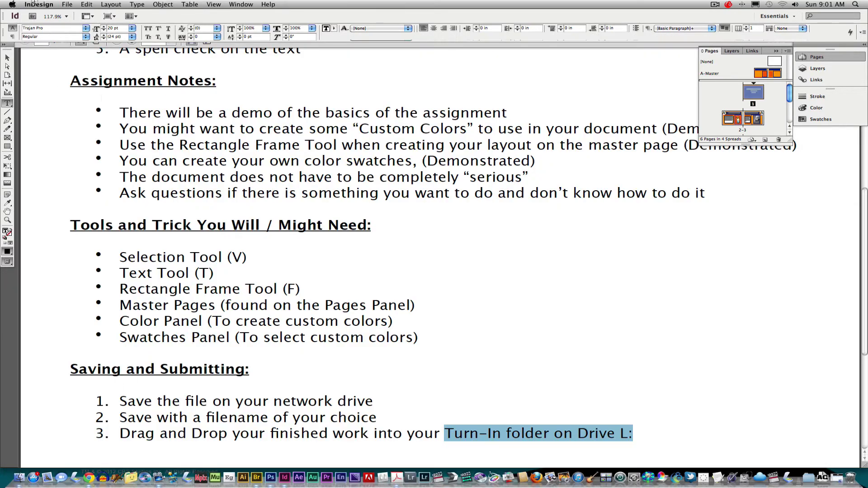
left_click(48, 101)
left_click(45, 79)
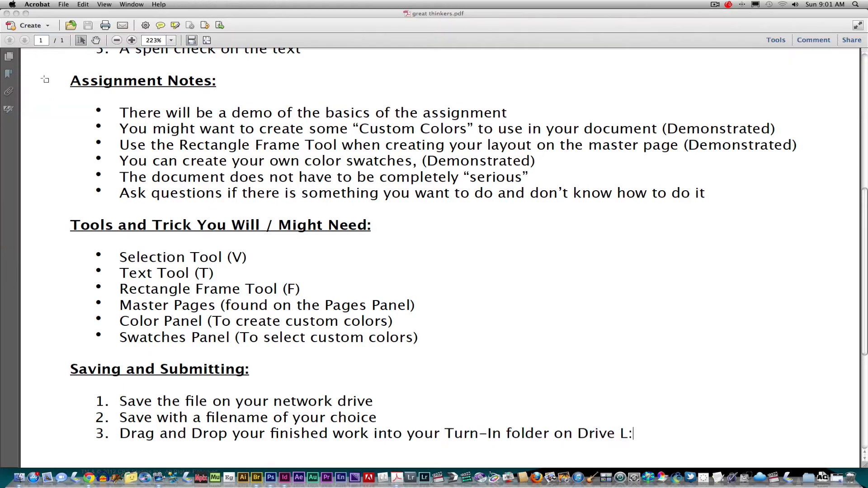
left_click(41, 4)
left_click(46, 60)
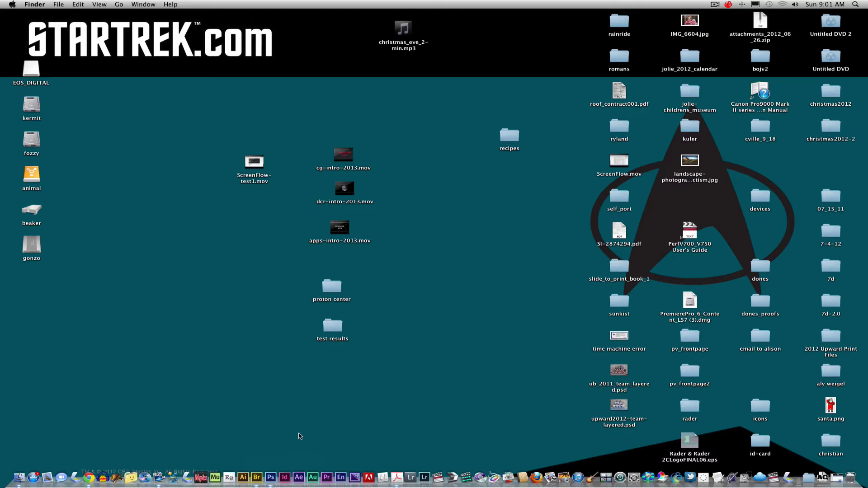
Relaunch InDesign CS6 from the Dock.
left_click(285, 477)
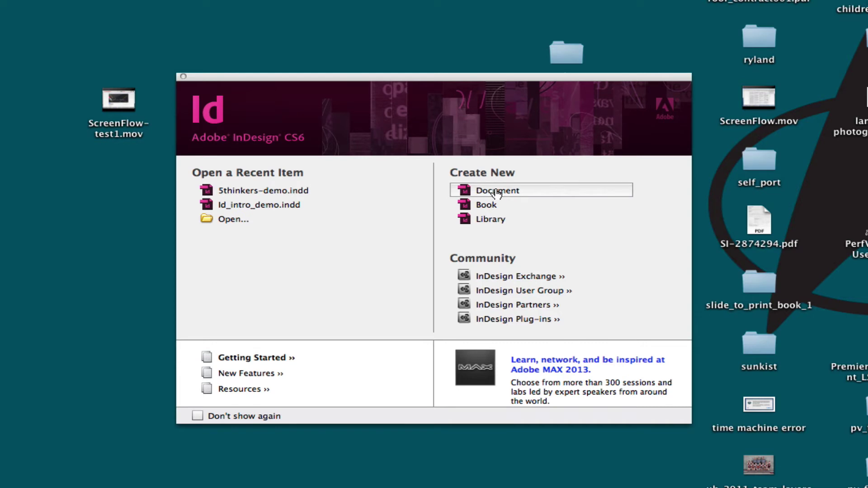
Create a new Letter document in landscape orientation, 66p0 wide by 51p0 tall.
left_click(497, 192)
left_click_drag(479, 120, 471, 110)
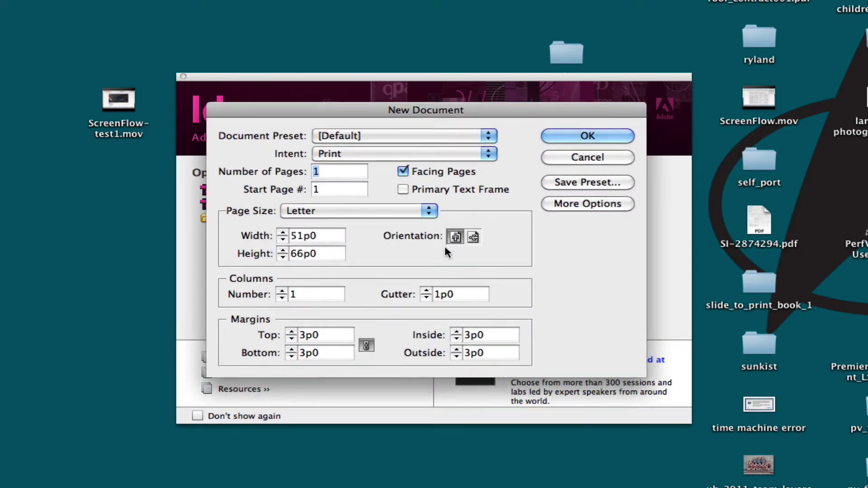
left_click(474, 237)
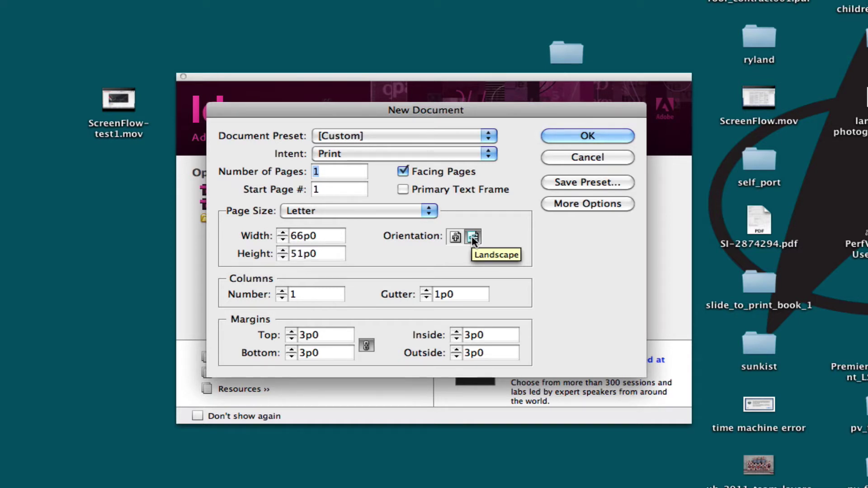
left_click(583, 135)
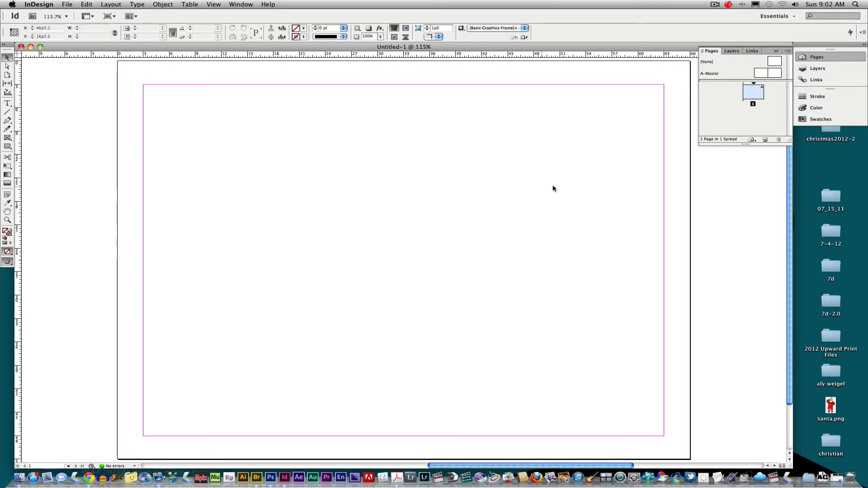
Add five pages in the Pages panel, giving Untitled-1 six pages in four spreads.
left_click(821, 58)
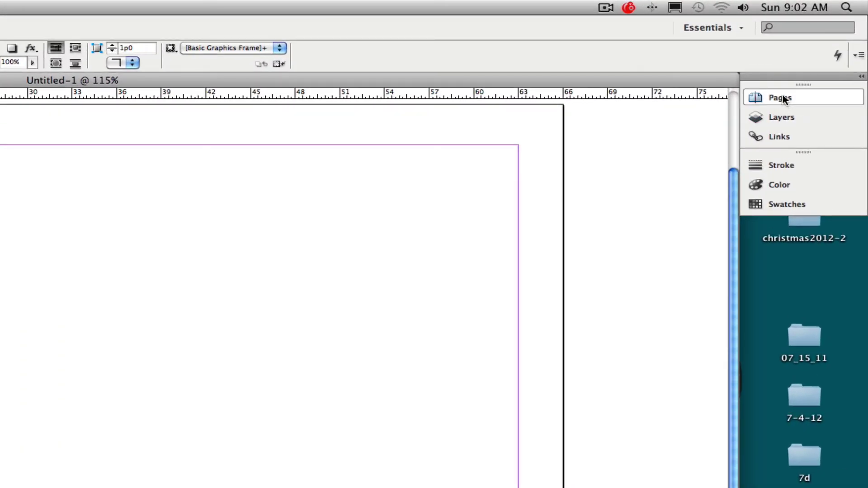
left_click(782, 97)
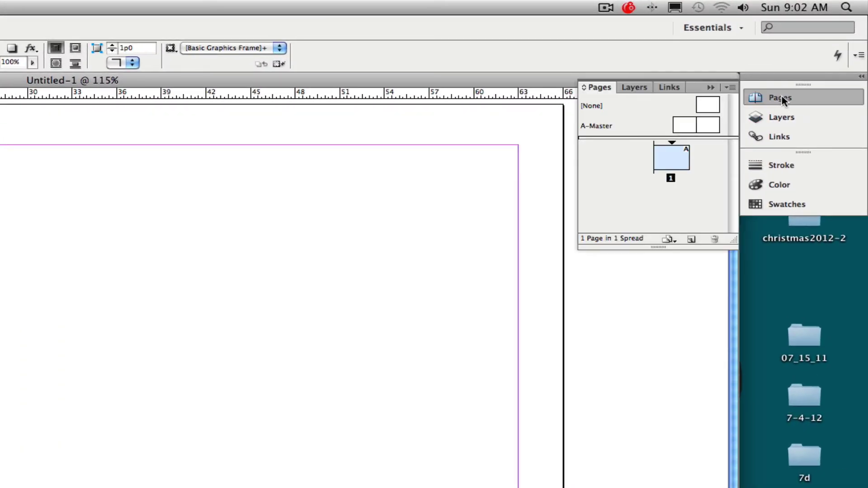
left_click(692, 241)
left_click(693, 240)
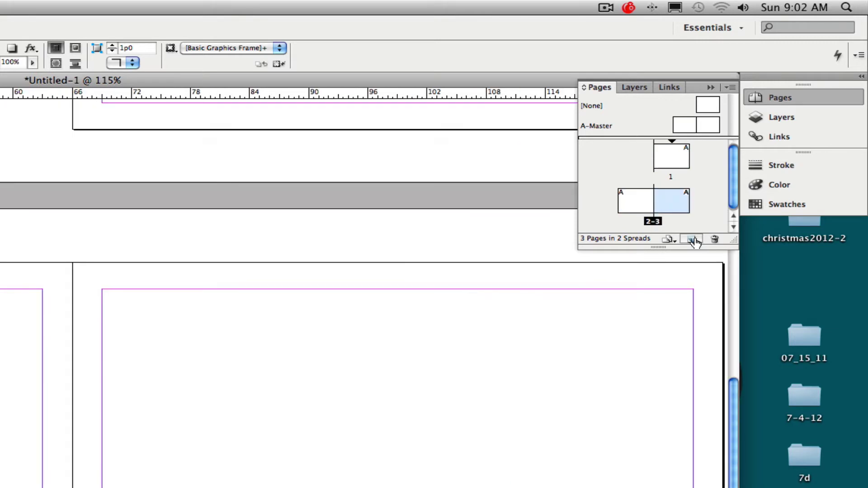
left_click(693, 241)
left_click(692, 240)
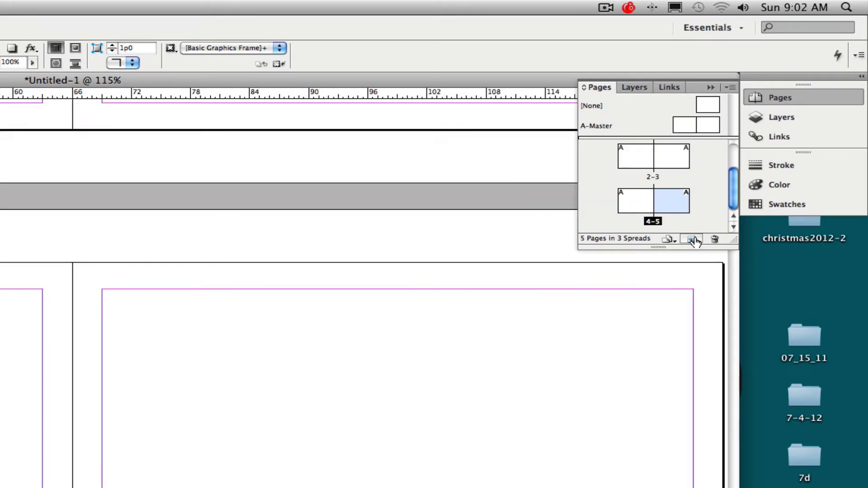
left_click(693, 240)
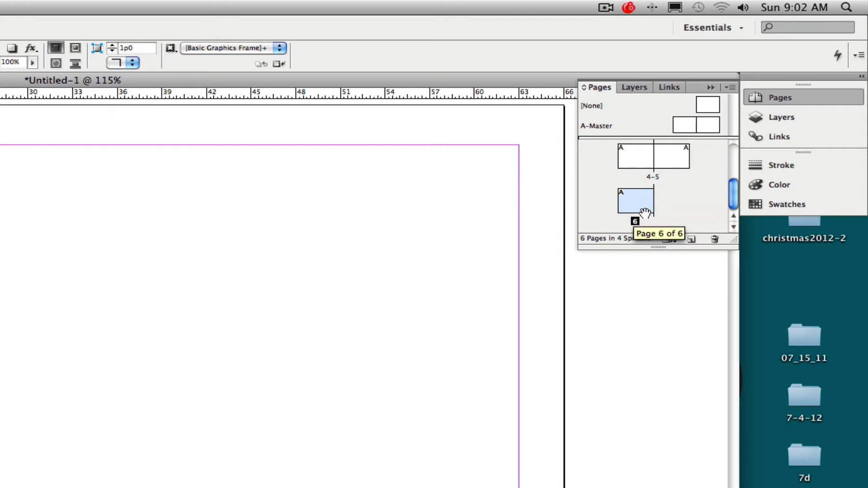
left_click_drag(733, 193, 734, 169)
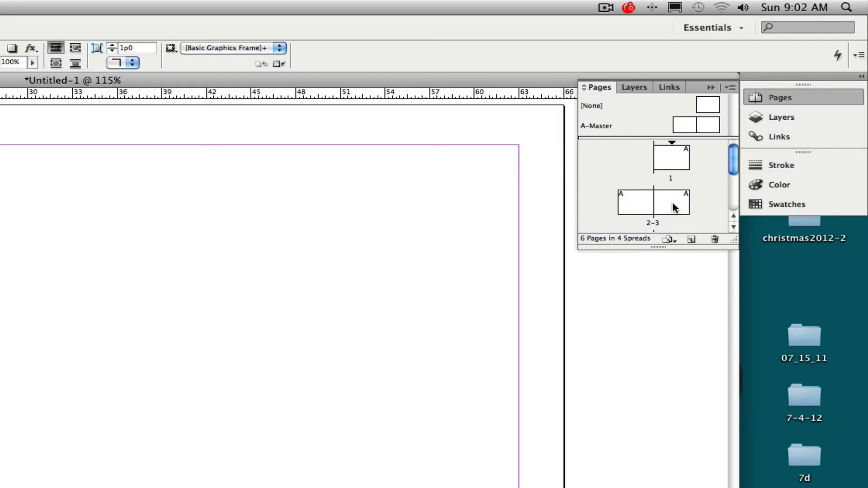
Select the A-Master thumbnails in the Pages panel and open the A-Master spread for editing.
left_click(683, 127)
left_click(706, 127)
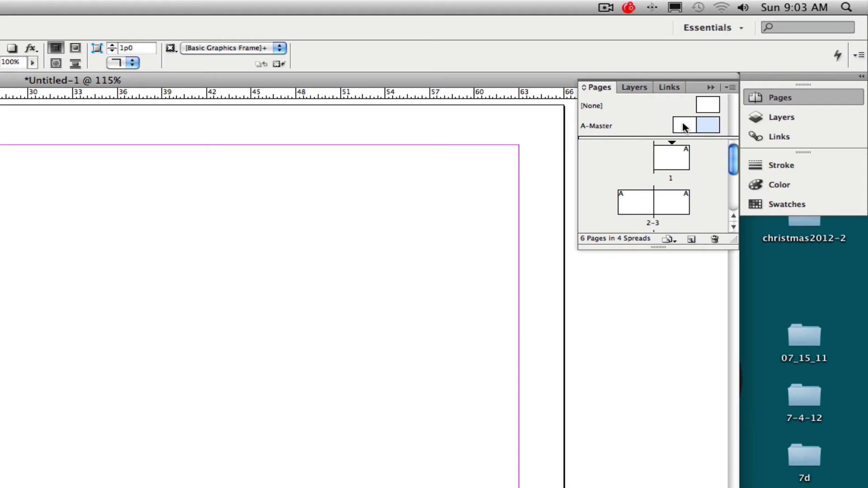
left_click(683, 126)
double_click(685, 129)
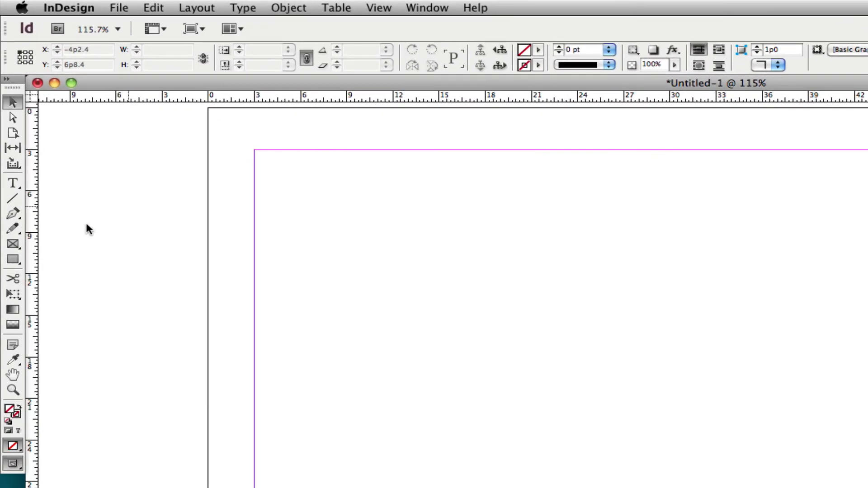
Draw a 57p7.8 by 8p4.8 rectangle frame along the A-Master top margin.
left_click(13, 244)
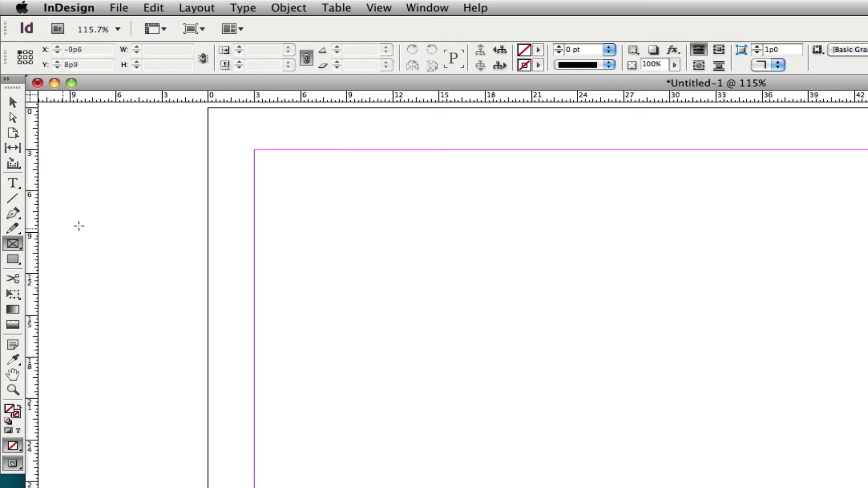
left_click_drag(266, 158, 329, 187)
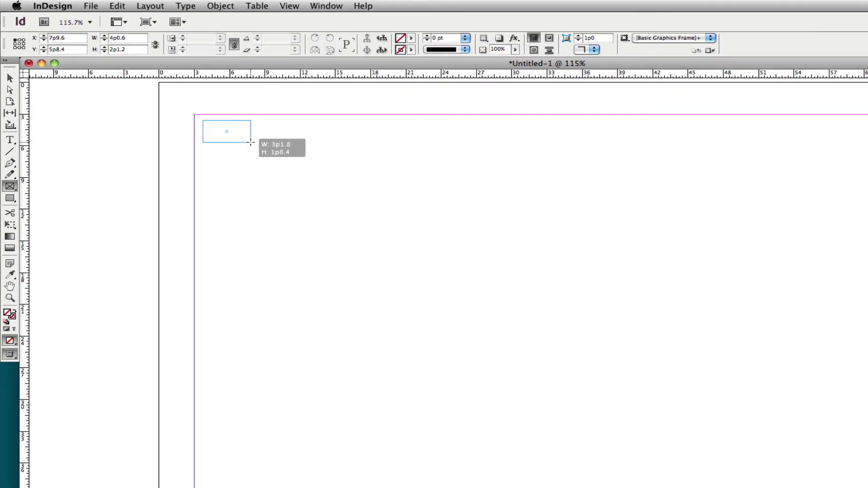
left_click_drag(251, 142, 867, 214)
left_click_drag(650, 157, 650, 154)
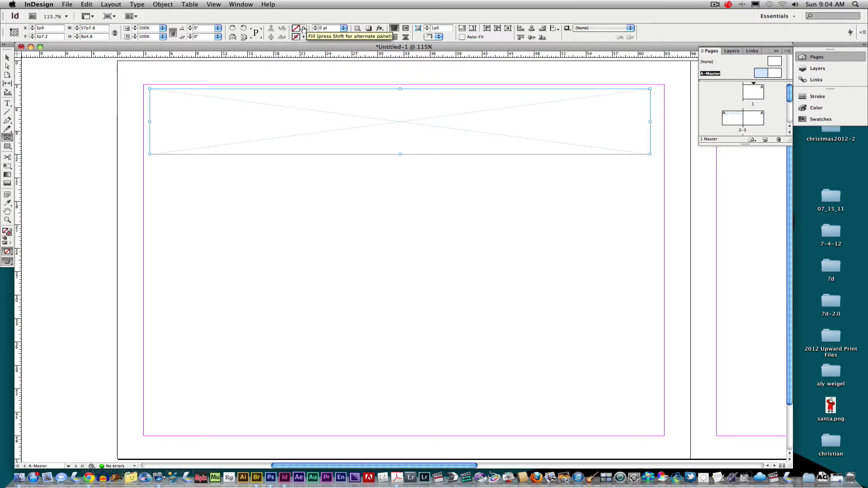
left_click(304, 28)
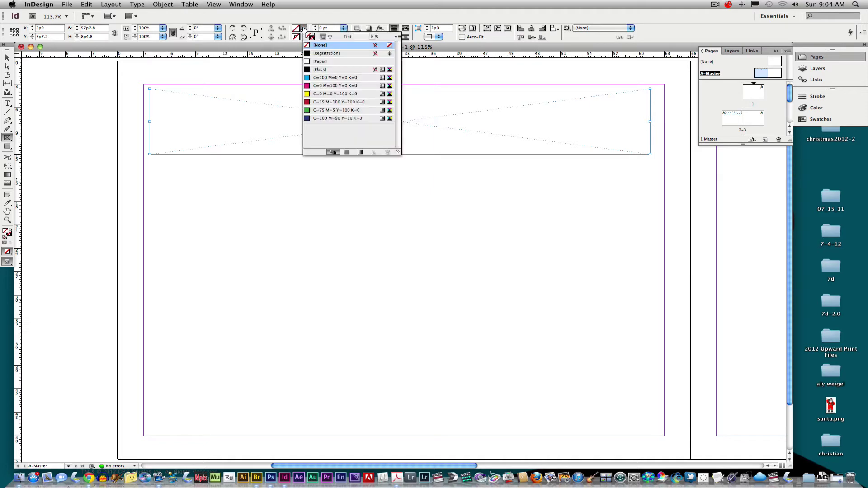
left_click(305, 28)
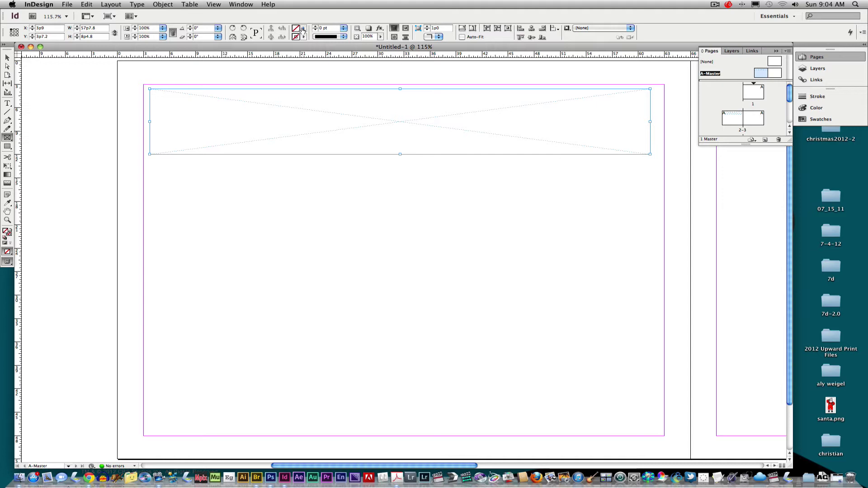
left_click(304, 29)
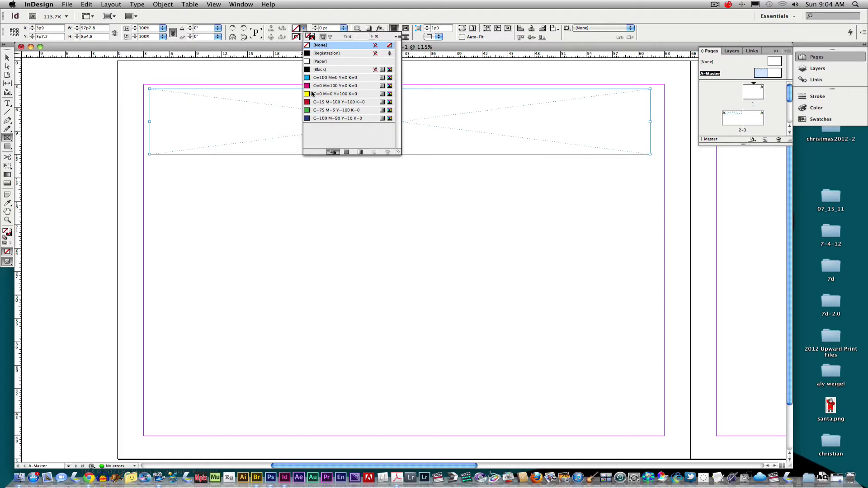
left_click(305, 29)
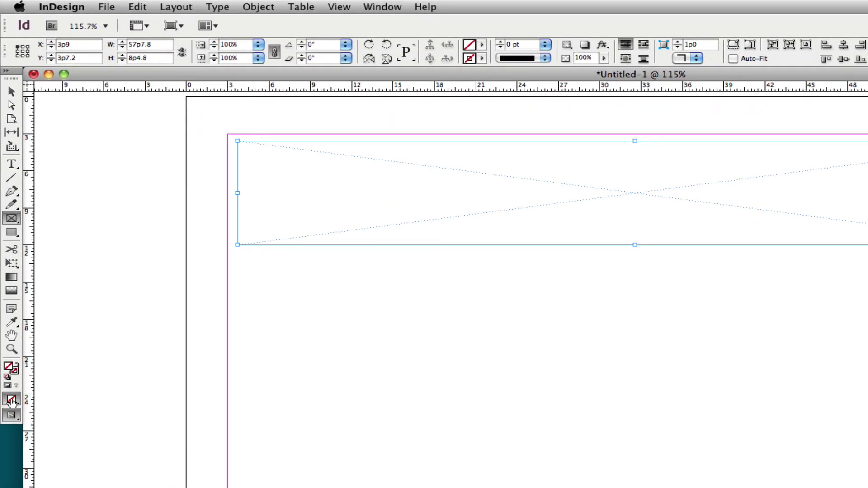
Mix a blue fill in the Color Picker and save it as a CMYK swatch, then undo it.
double_click(8, 369)
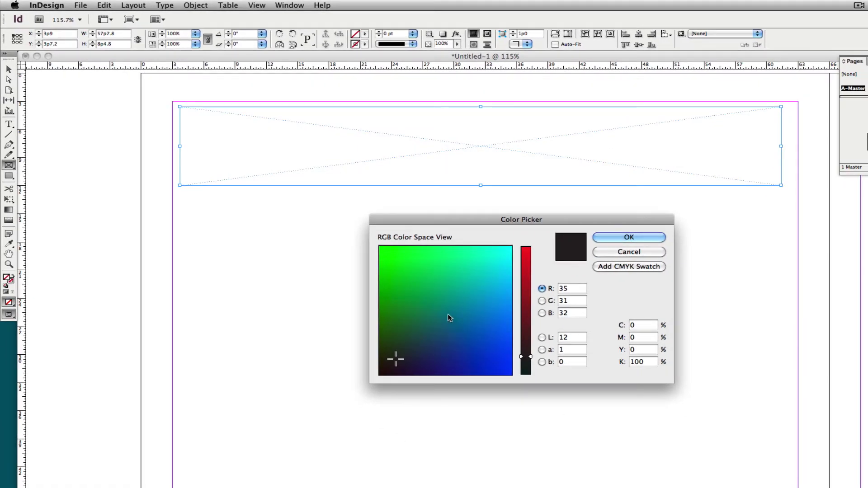
mouse_move(395, 359)
left_mouse_down()
mouse_move(475, 325)
mouse_move(478, 307)
left_mouse_up()
left_click(543, 301)
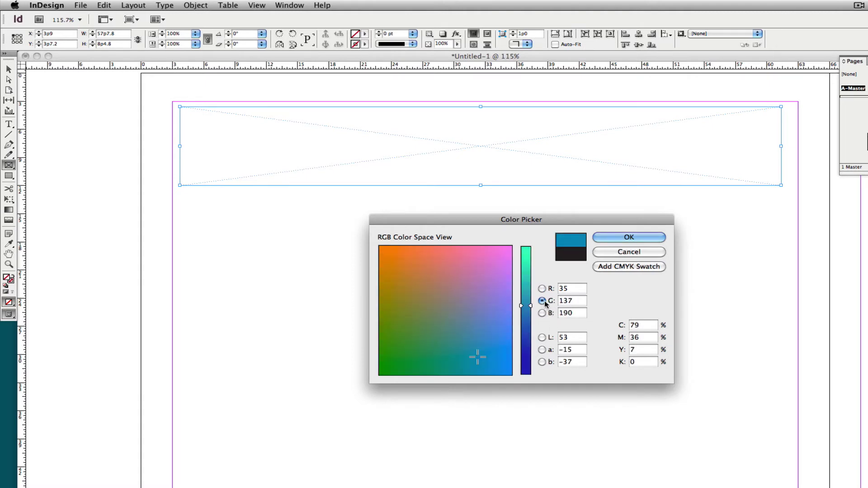
left_click(542, 313)
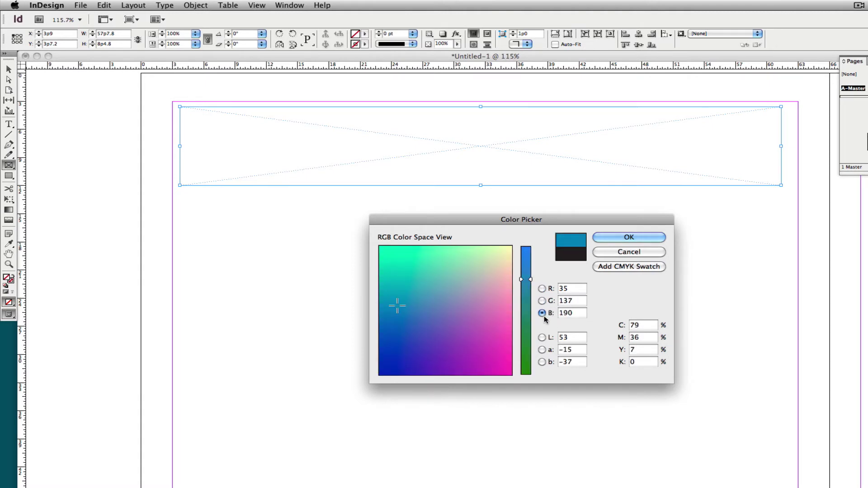
left_click(543, 289)
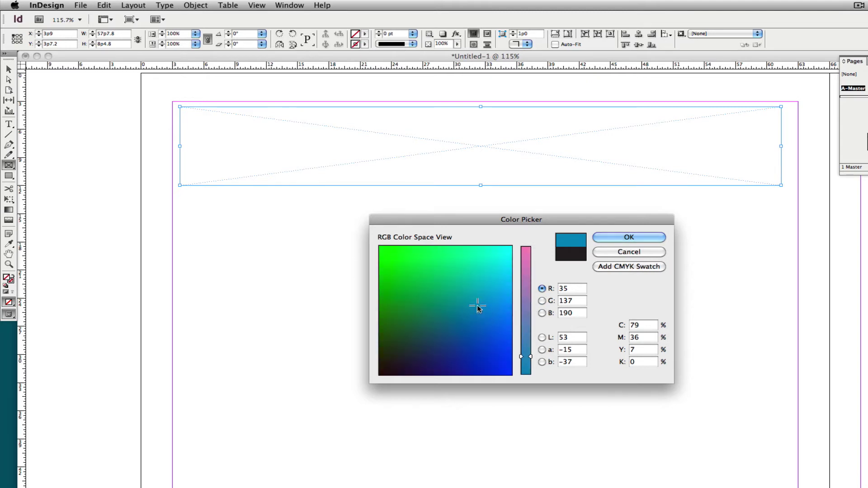
left_click(488, 316)
left_click_drag(488, 316, 470, 326)
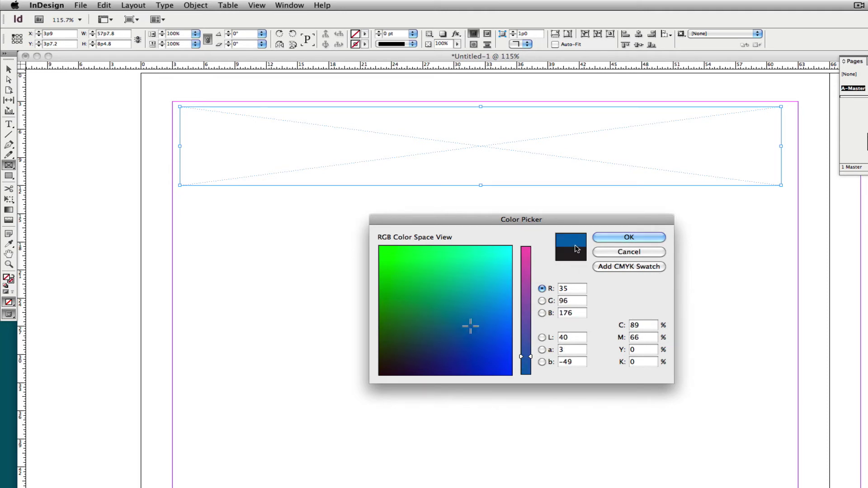
left_click(609, 268)
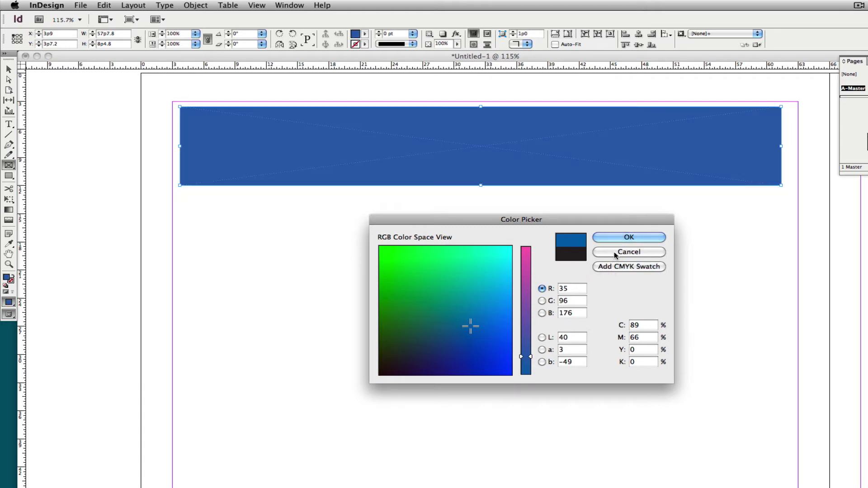
left_click(616, 253)
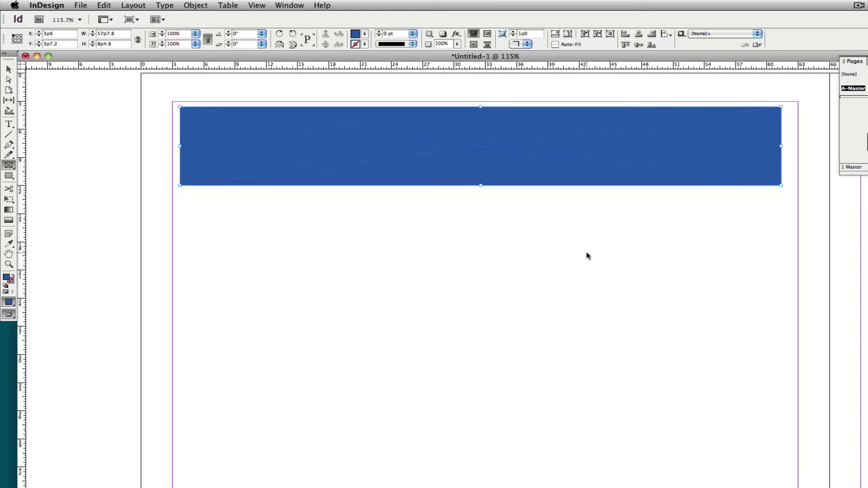
key("super+z")
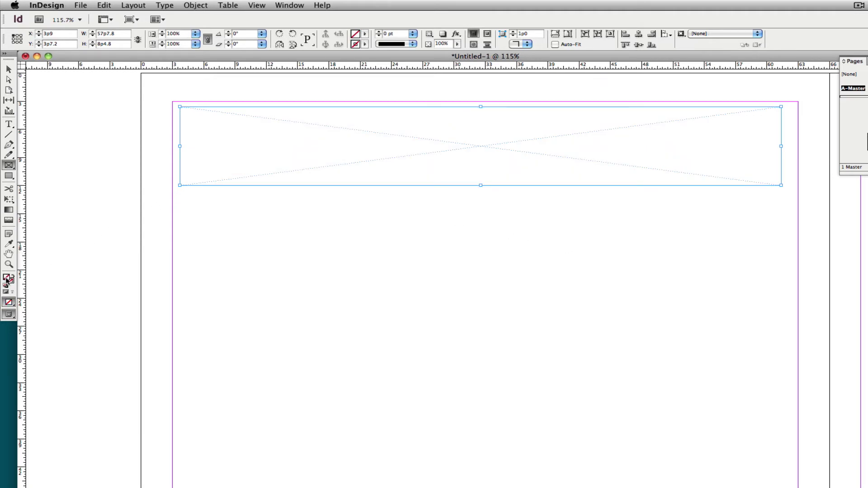
Fill the banner with a teal blue saved as swatch C=85 M=50 Y=5 K=0, showing the swatch list.
double_click(6, 281)
mouse_move(473, 324)
left_mouse_down()
mouse_move(456, 320)
mouse_move(472, 315)
left_mouse_up()
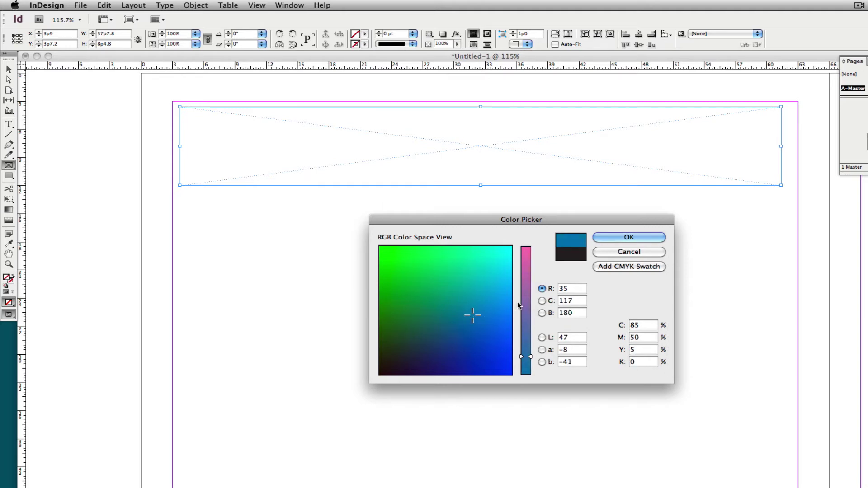
left_click(615, 269)
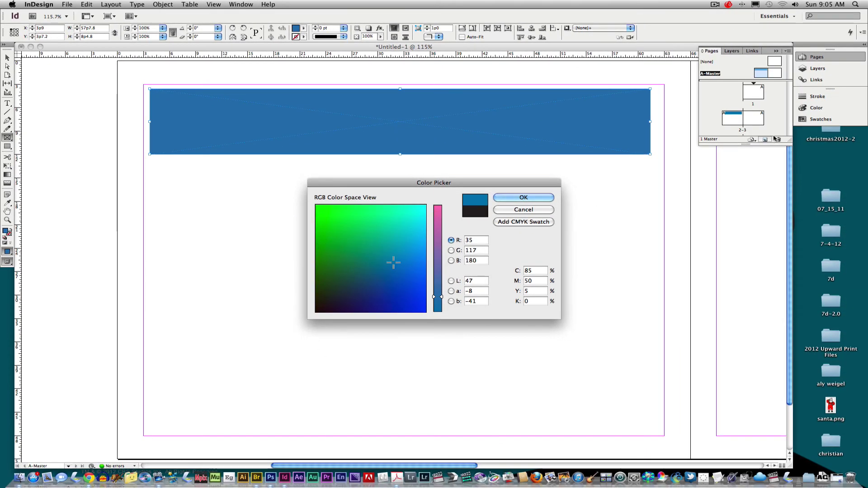
left_click(511, 198)
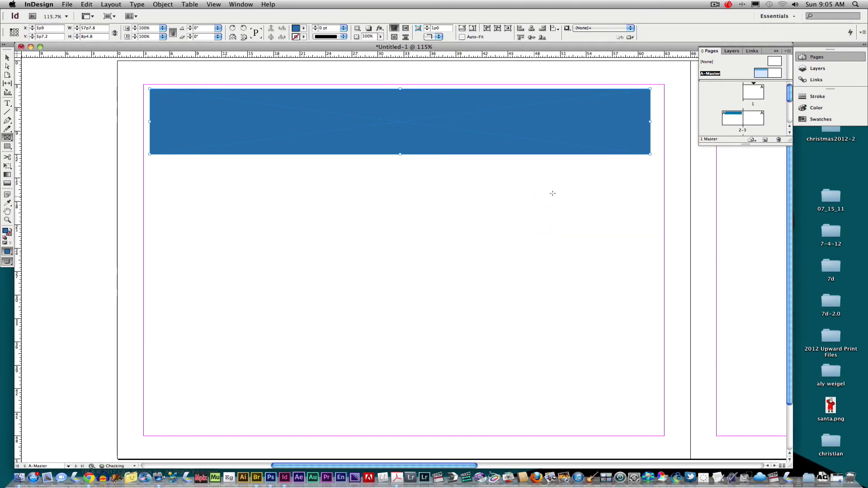
left_click(824, 119)
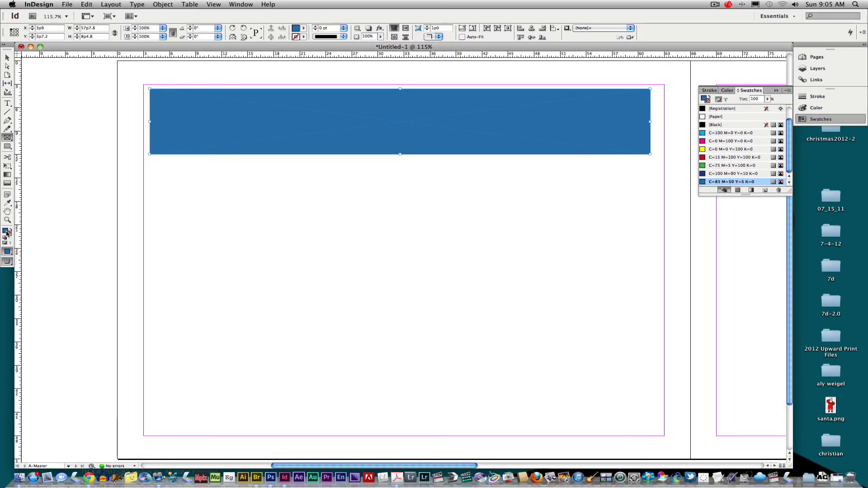
Pick an orange and save it as the C=8 M=66 Y=90 K=0 CMYK swatch.
double_click(8, 231)
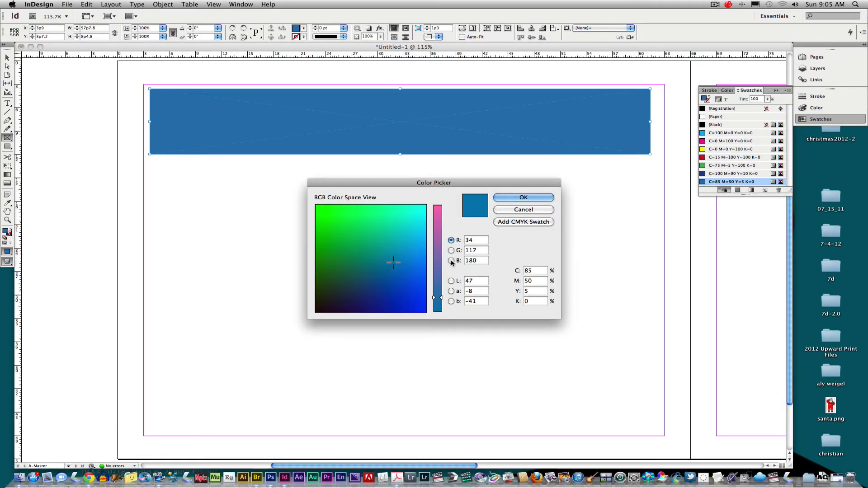
left_click(452, 261)
left_click(452, 250)
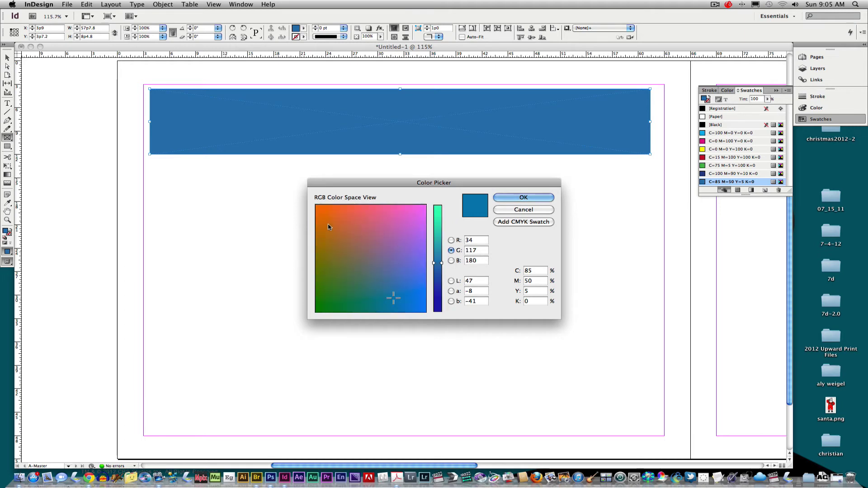
mouse_move(329, 227)
left_mouse_down()
mouse_move(332, 211)
mouse_move(366, 211)
mouse_move(342, 211)
mouse_move(336, 226)
mouse_move(339, 218)
left_mouse_up()
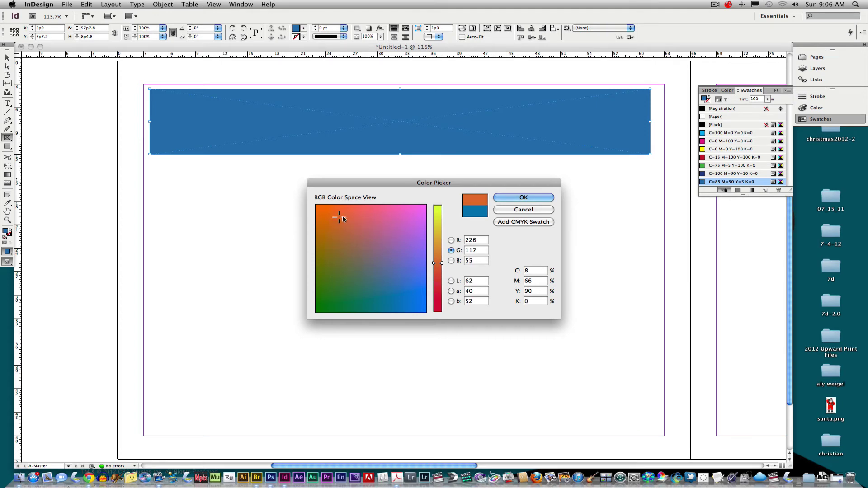
left_click(530, 225)
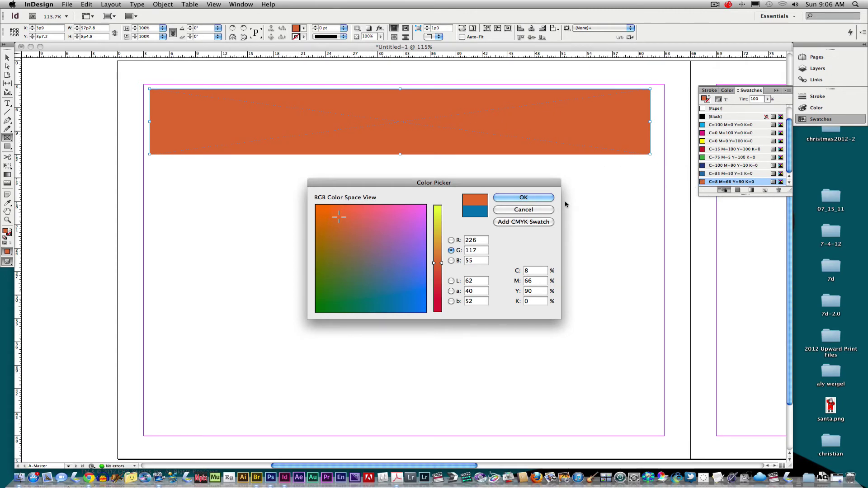
left_click(530, 199)
Pick a yellow and save it as the C=9 M=12 Y=93 K=0 CMYK swatch.
double_click(6, 232)
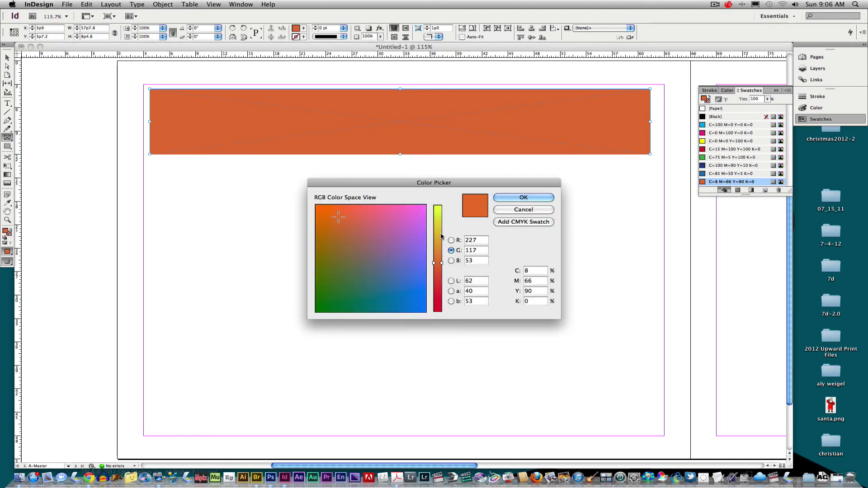
left_click_drag(439, 237, 441, 225)
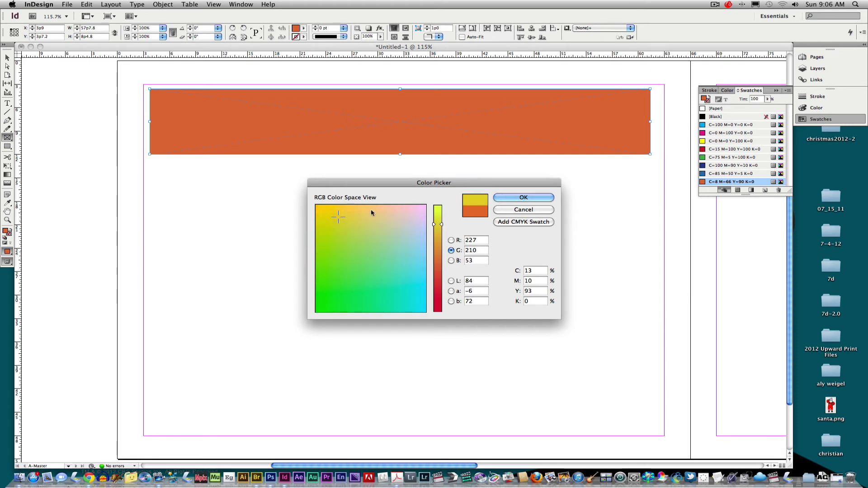
left_click(335, 214)
left_click_drag(332, 215, 335, 213)
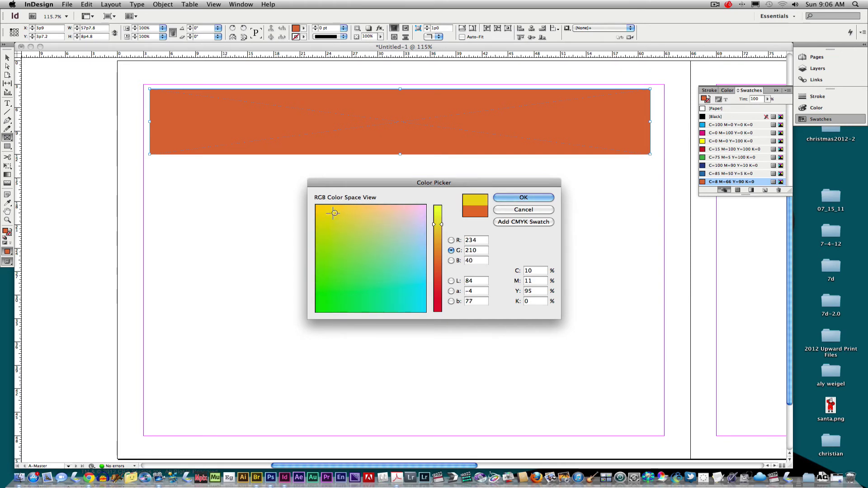
left_click(514, 201)
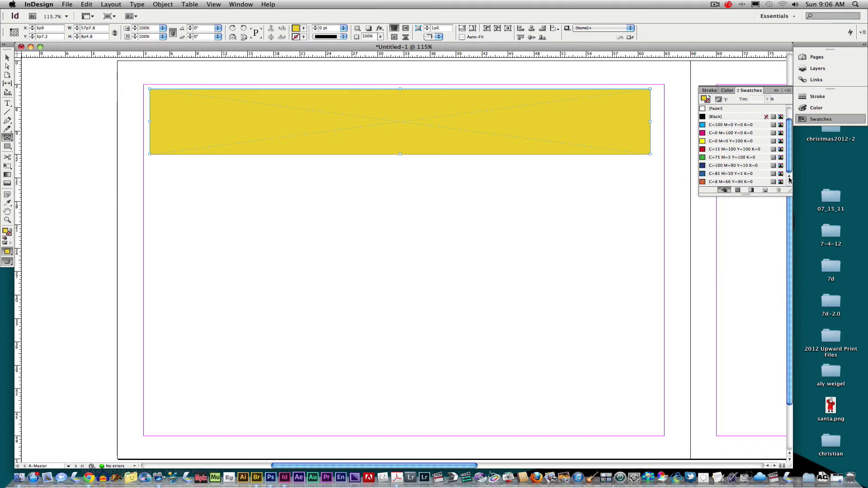
double_click(6, 232)
left_click(523, 222)
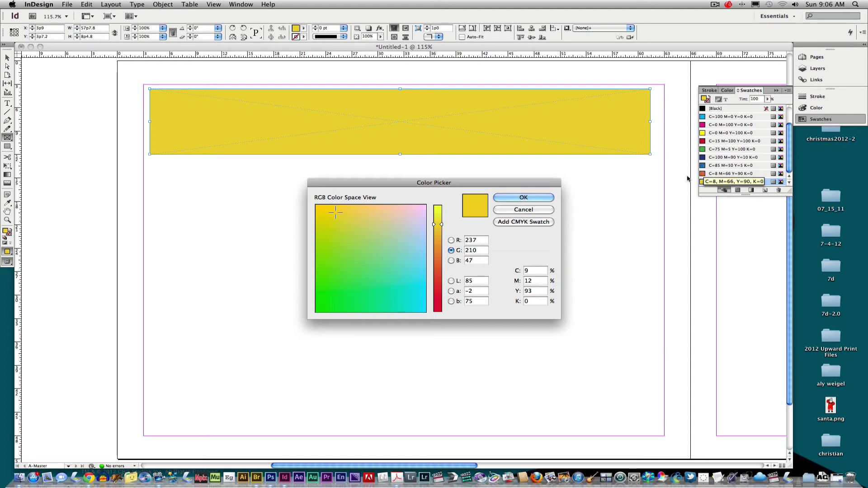
left_click(533, 199)
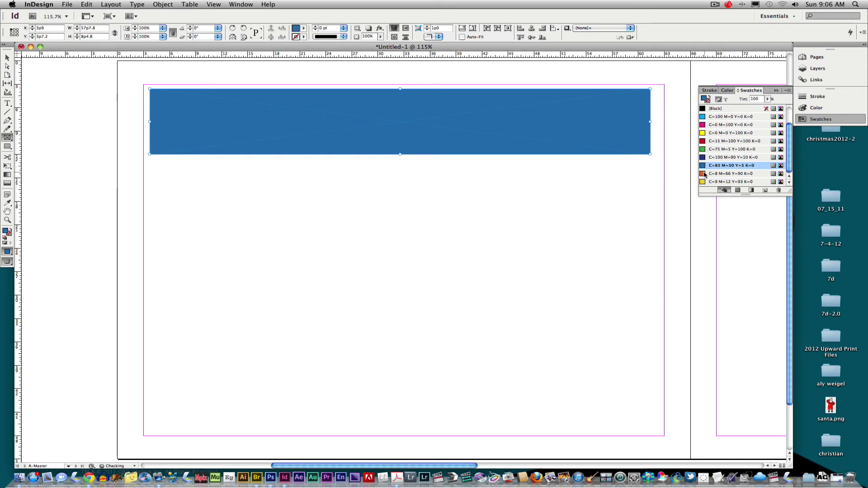
Give the blue banner a 2 pt [Black] stroke and draw a 31p11.2 by 33p10.2 frame below it on the left.
left_click(703, 173)
left_click(703, 182)
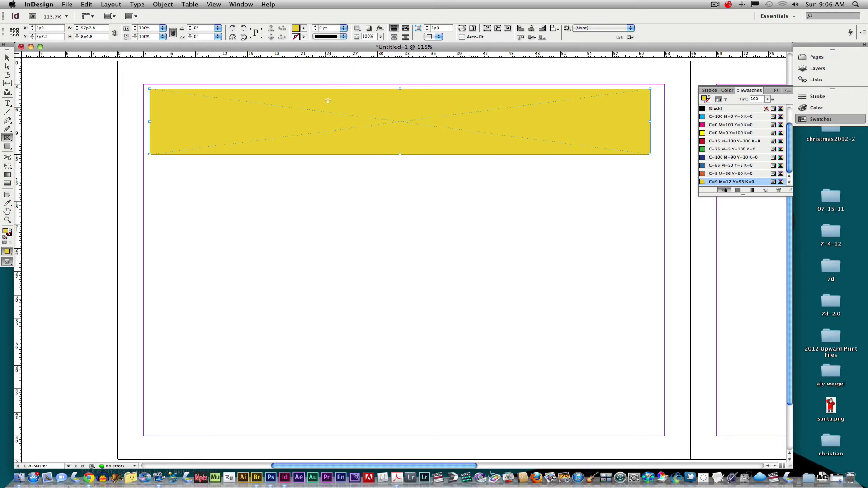
left_click(704, 166)
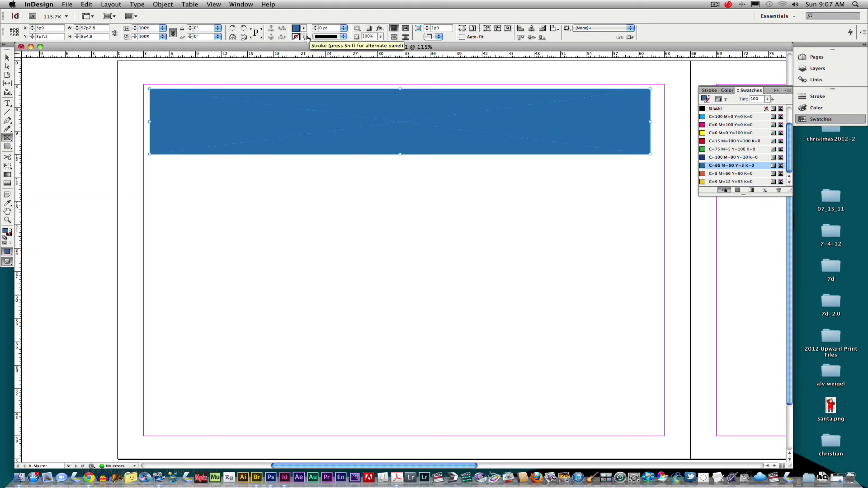
left_click(306, 37)
left_click(308, 78)
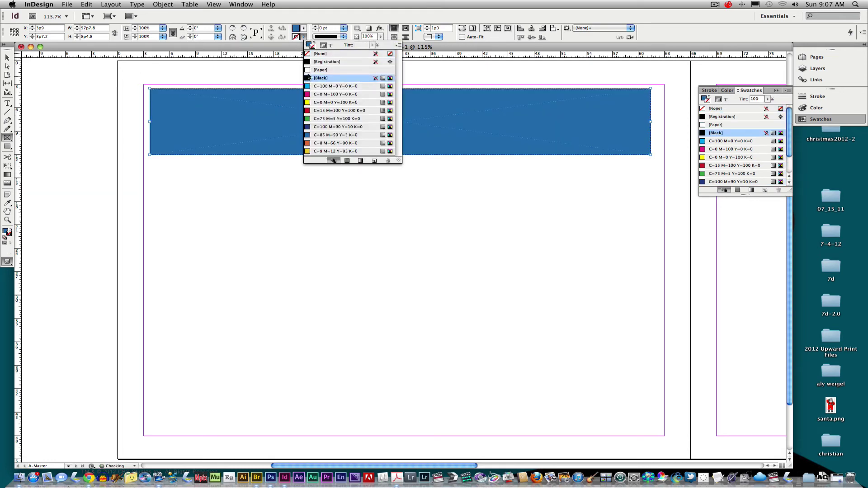
left_click(315, 28)
left_click(315, 28)
left_click(315, 28)
left_click(315, 28)
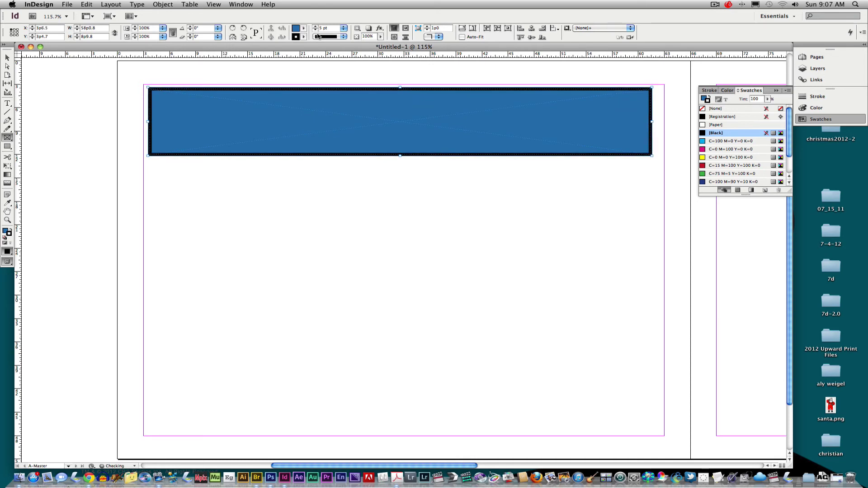
left_click(315, 30)
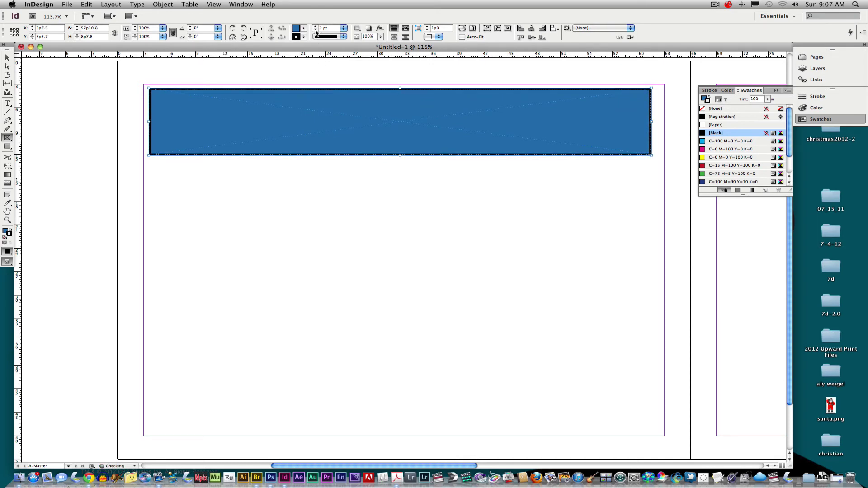
left_click(315, 30)
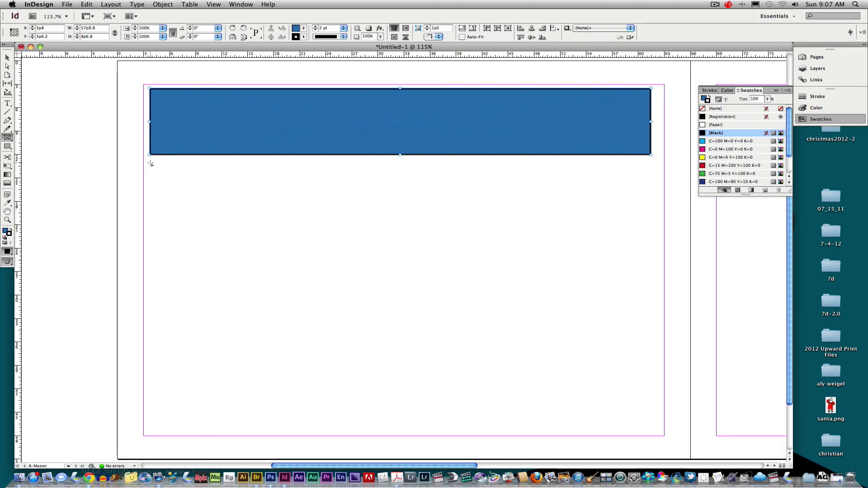
left_click_drag(151, 163, 427, 425)
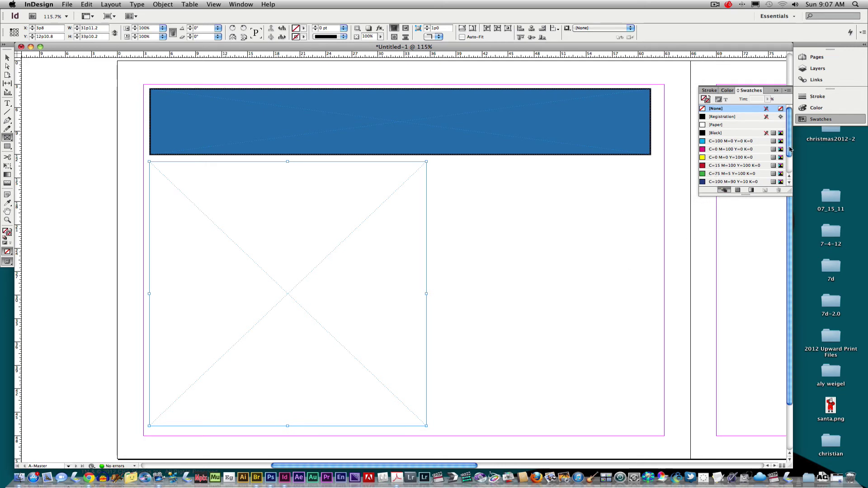
Fill the left frame yellow with a 4 pt [Black] stroke, then draw an empty frame to its right.
scroll(790, 148, "down", 3)
left_click_drag(706, 182, 310, 244)
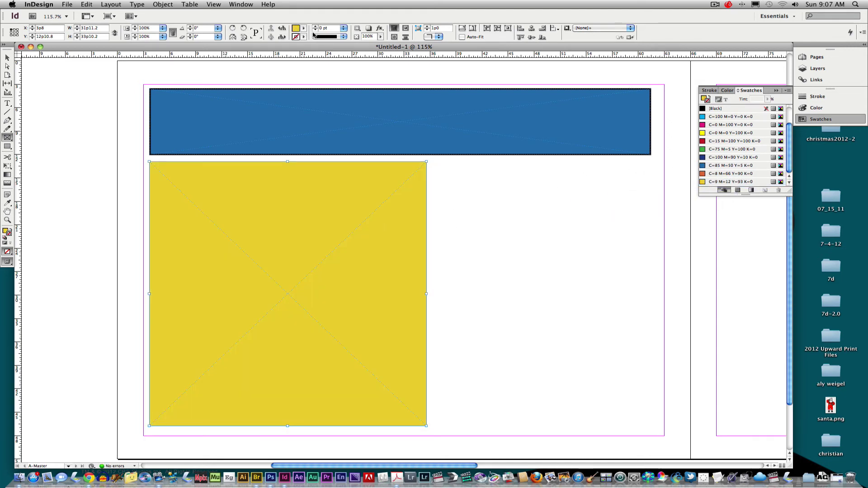
left_click(304, 37)
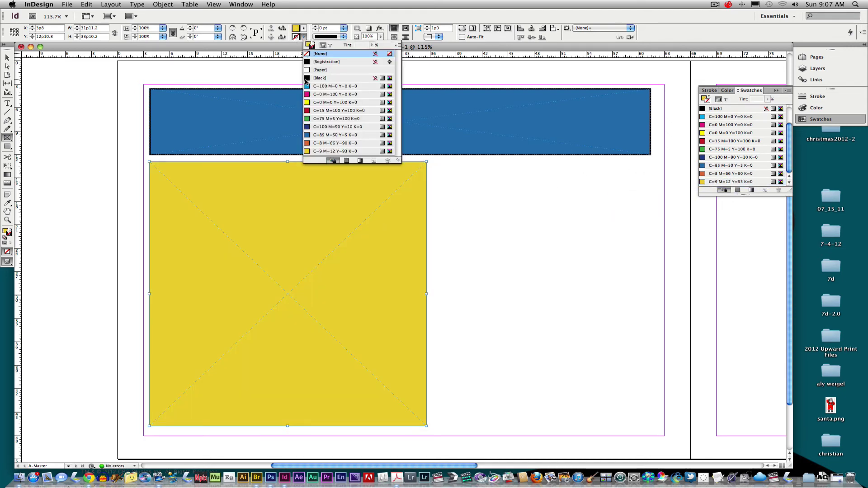
left_click(307, 78)
left_click(315, 27)
left_click(315, 27)
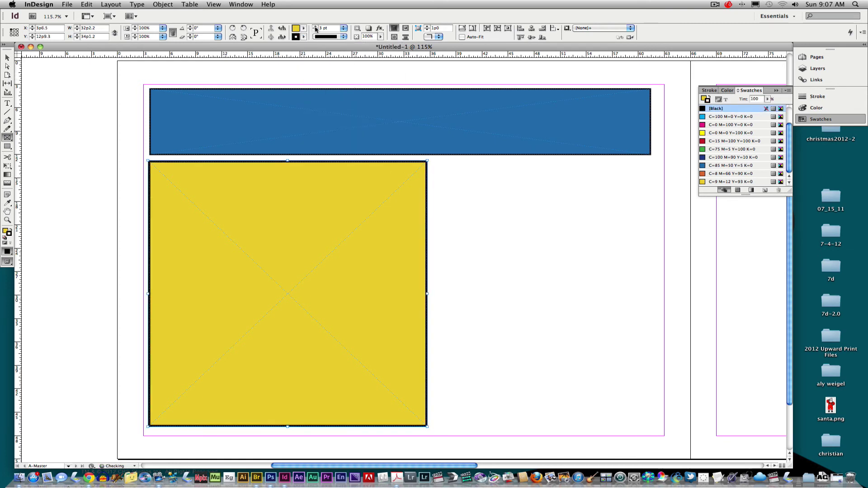
left_click(315, 28)
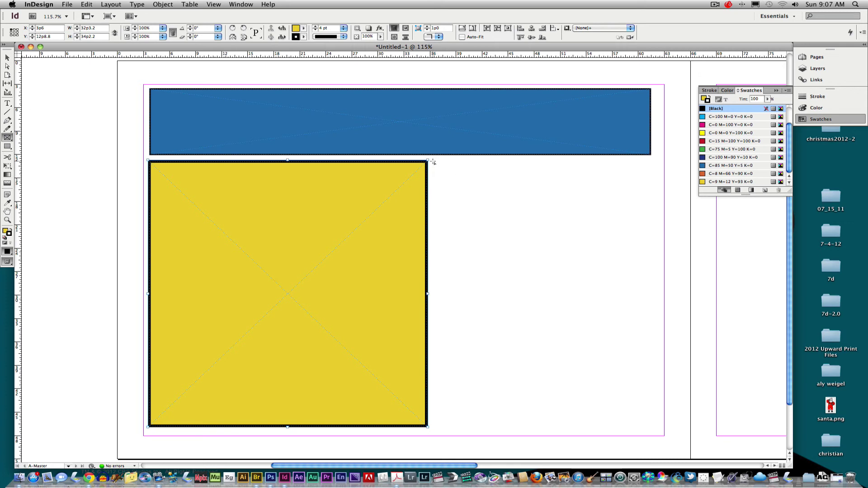
left_click_drag(434, 161, 648, 427)
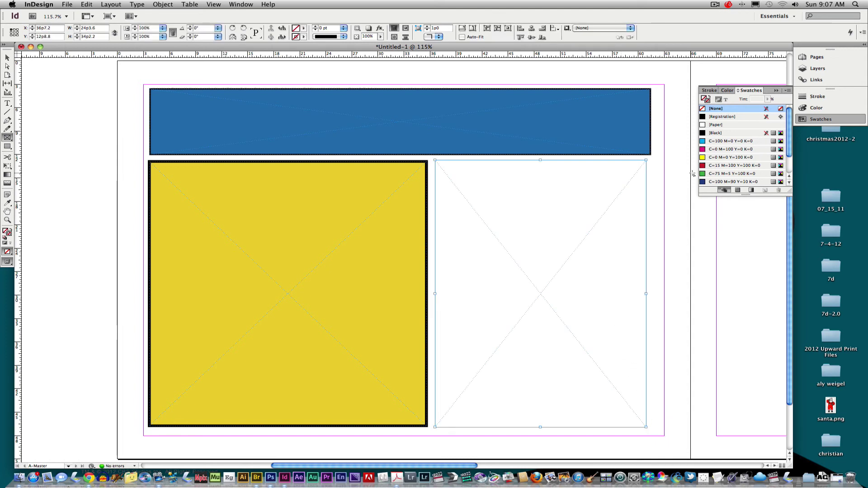
Fill the right frame with orange C=8 M=66 Y=90 K=0 and a 3 pt [Black] stroke.
scroll(790, 154, "down", 3)
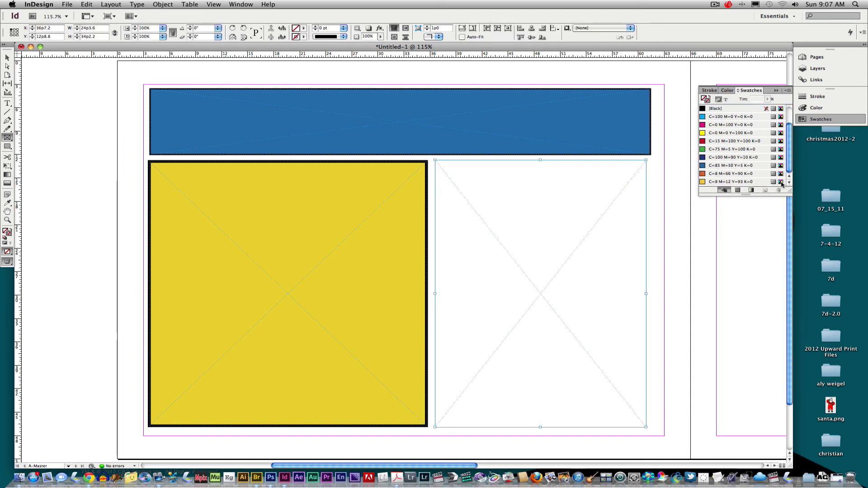
left_click(731, 173)
left_click_drag(571, 228, 570, 228)
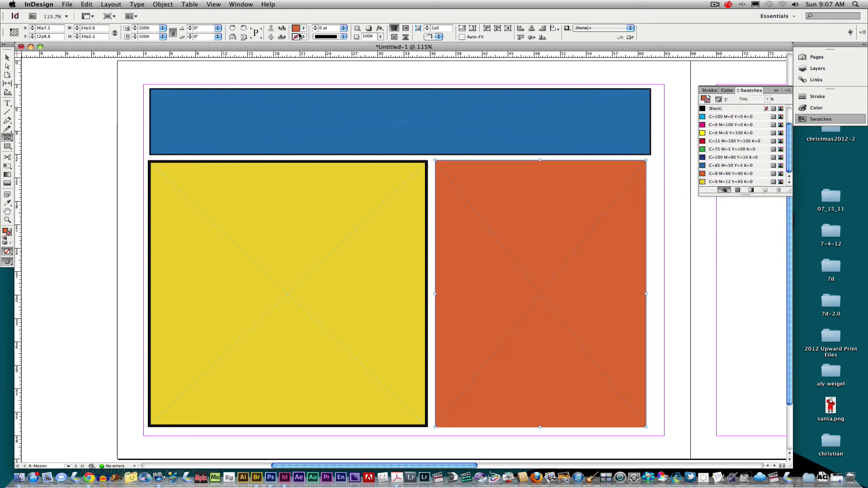
left_click(304, 36)
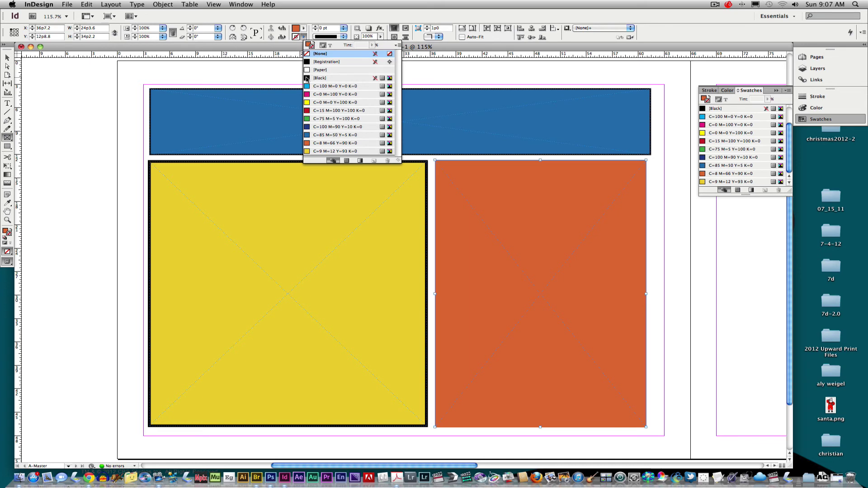
left_click(312, 76)
left_click(315, 27)
left_click(315, 26)
left_click(315, 26)
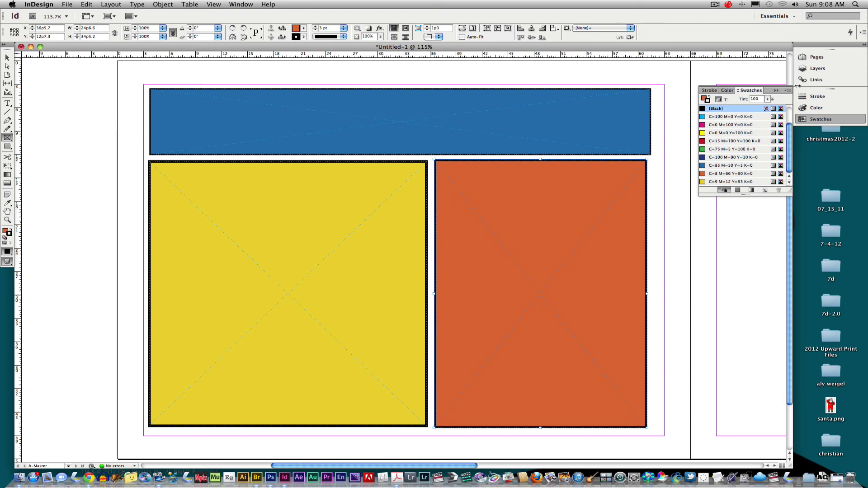
left_click(817, 58)
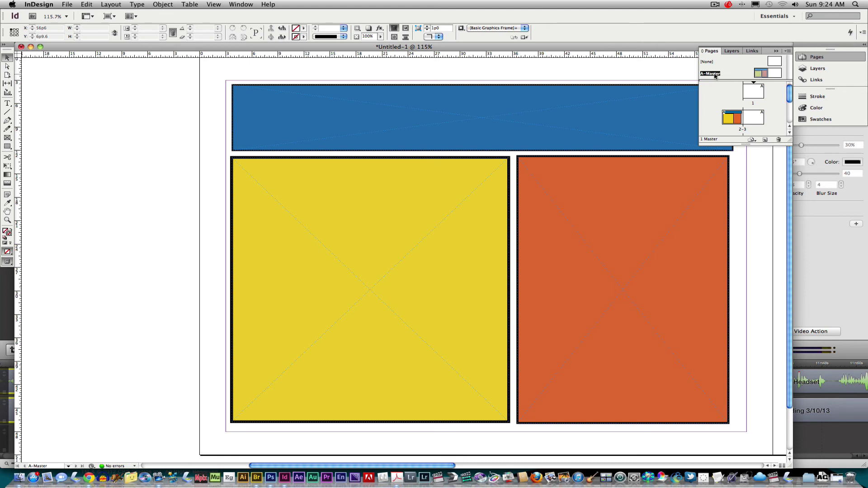
Copy the banner and both coloured frames from the A-Master left page, then go to its right page.
double_click(763, 74)
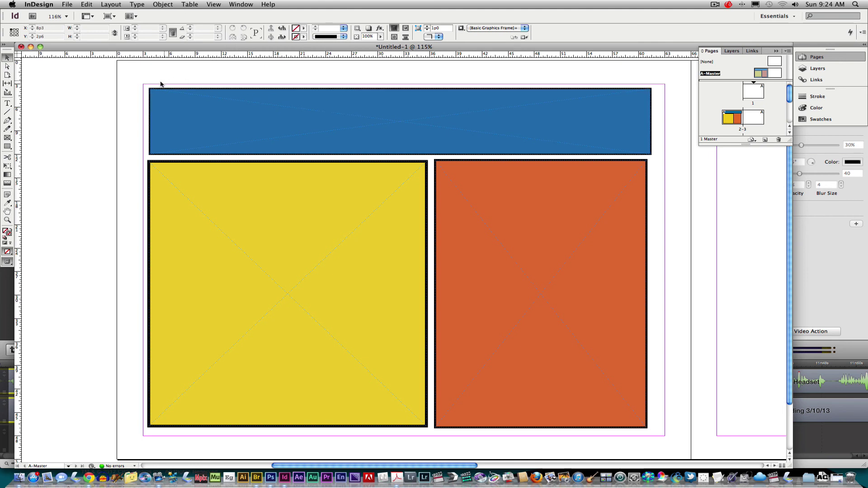
left_click_drag(136, 76, 665, 445)
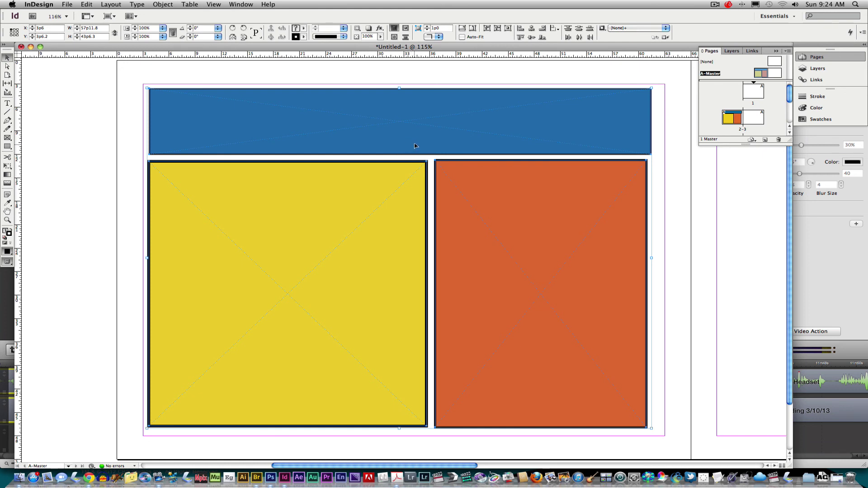
left_click(87, 5)
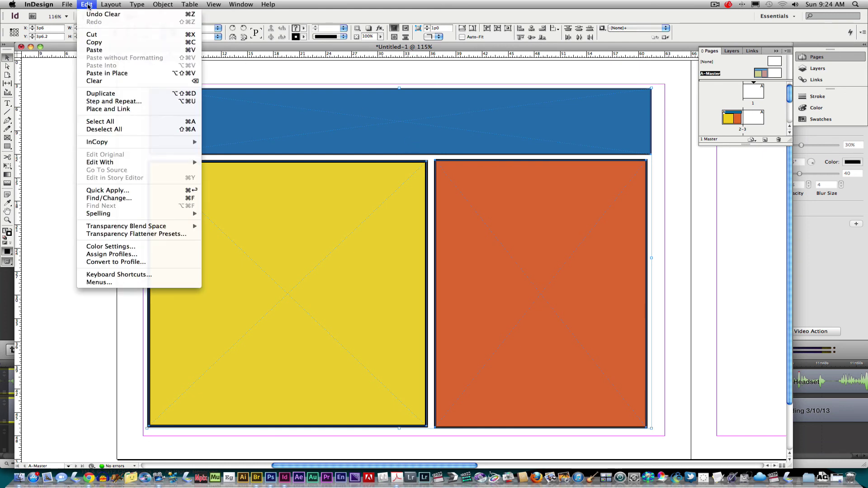
left_click(89, 6)
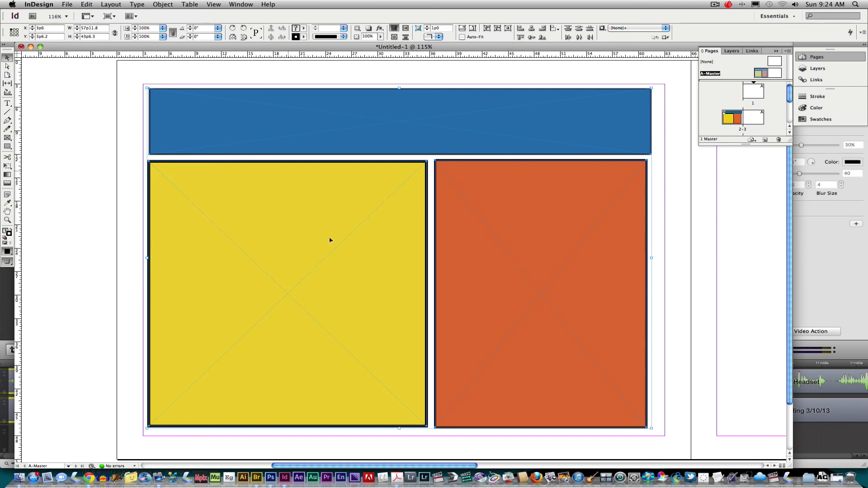
left_click(778, 74)
double_click(777, 73)
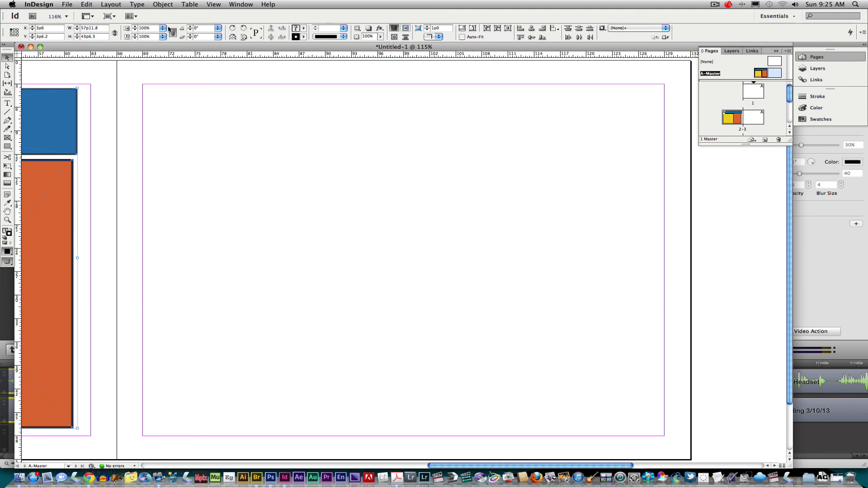
Paste the frames in place on the right page and swap the orange and yellow frames.
left_click(88, 5)
left_click(91, 14)
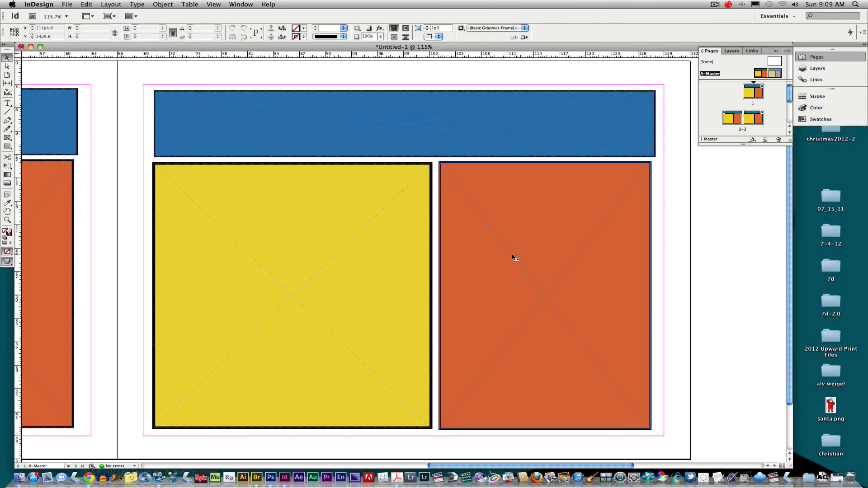
left_click_drag(544, 266, 590, 333)
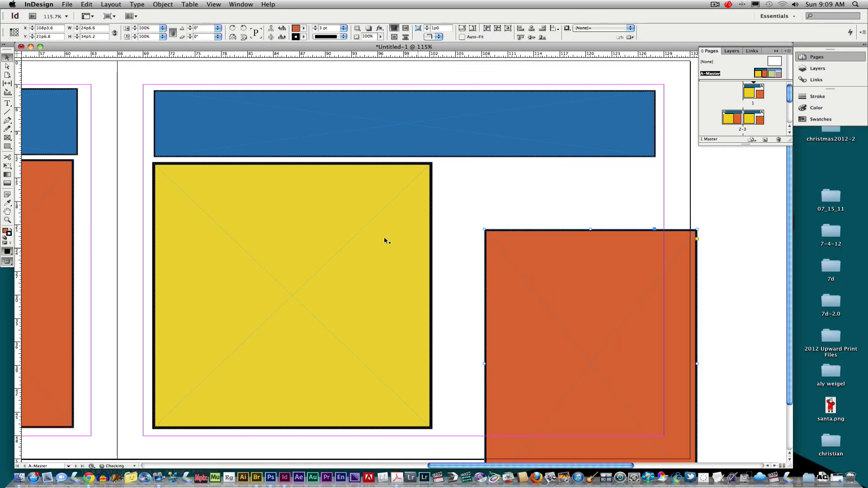
left_click_drag(385, 241, 342, 218)
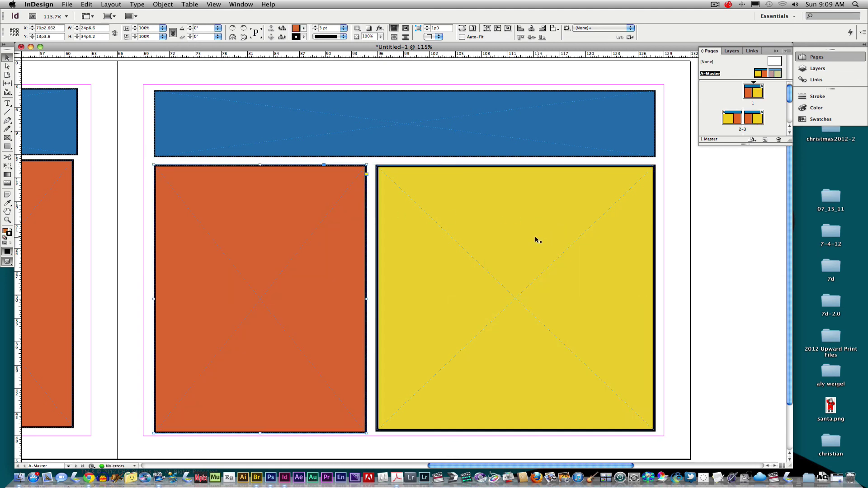
scroll(446, 245, "left", 1)
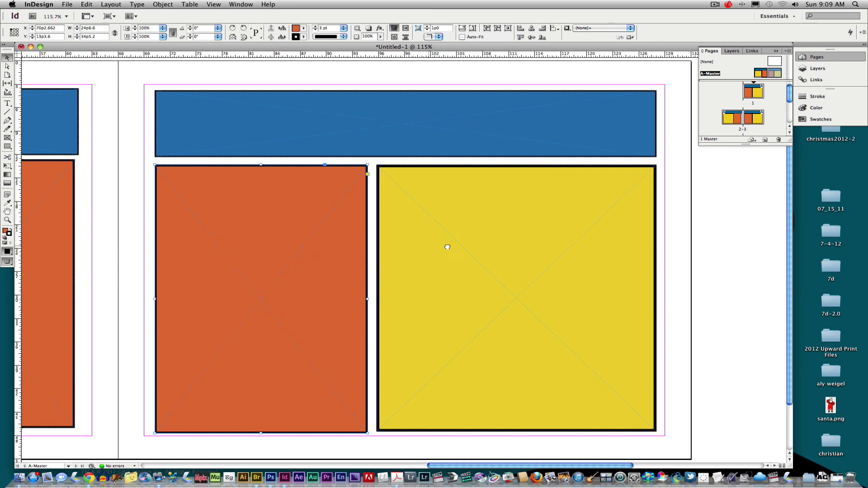
left_click_drag(447, 247, 520, 239)
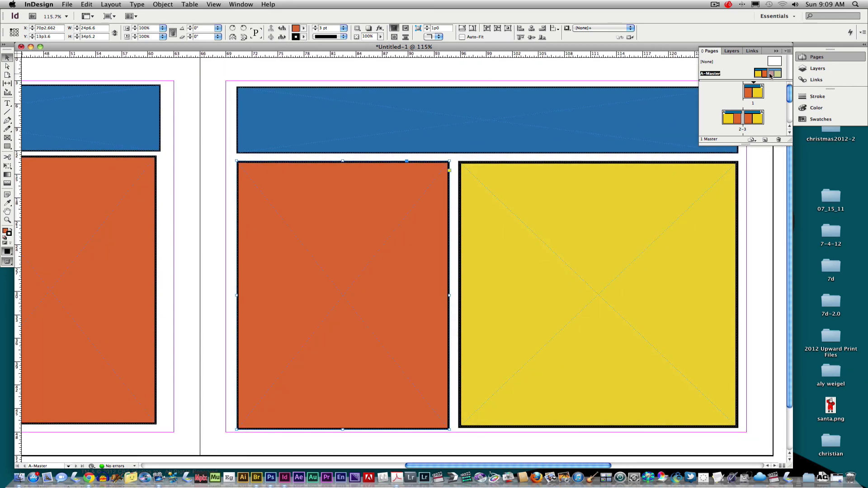